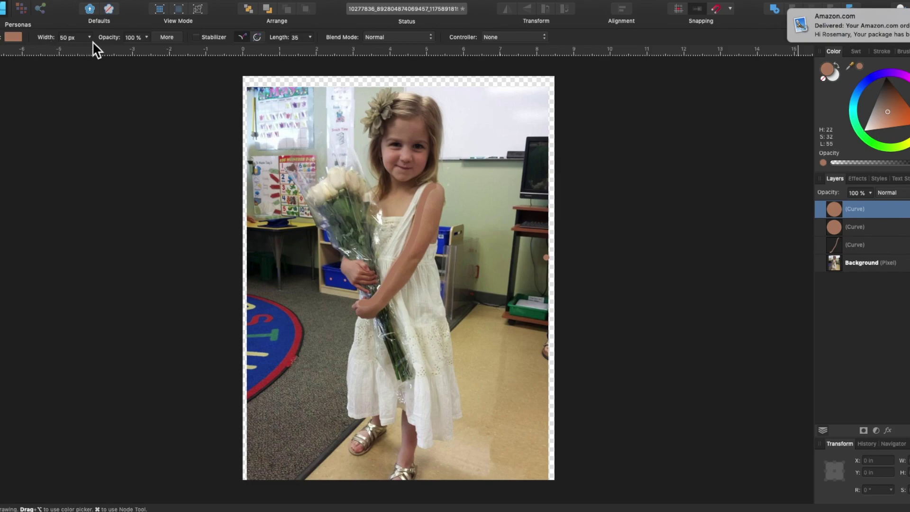
Trace the face outline with a narrower Vector Brush and fill the resulting curve with a tan skin tone
{"action": "left_click_drag", "start_coordinate": [91, 48], "coordinate": [56, 52]}
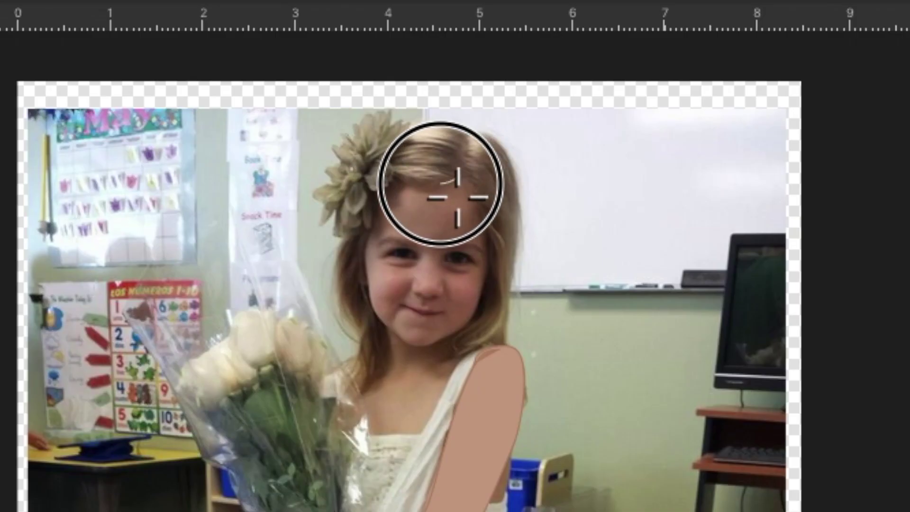
{"action": "mouse_move", "coordinate": [398, 183]}
{"action": "left_mouse_down"}
{"action": "mouse_move", "coordinate": [390, 205]}
{"action": "mouse_move", "coordinate": [387, 239]}
{"action": "mouse_move", "coordinate": [378, 240]}
{"action": "mouse_move", "coordinate": [387, 324]}
{"action": "mouse_move", "coordinate": [420, 358]}
{"action": "mouse_move", "coordinate": [447, 359]}
{"action": "mouse_move", "coordinate": [489, 332]}
{"action": "mouse_move", "coordinate": [501, 277]}
{"action": "mouse_move", "coordinate": [495, 225]}
{"action": "mouse_move", "coordinate": [457, 175]}
{"action": "left_mouse_up"}
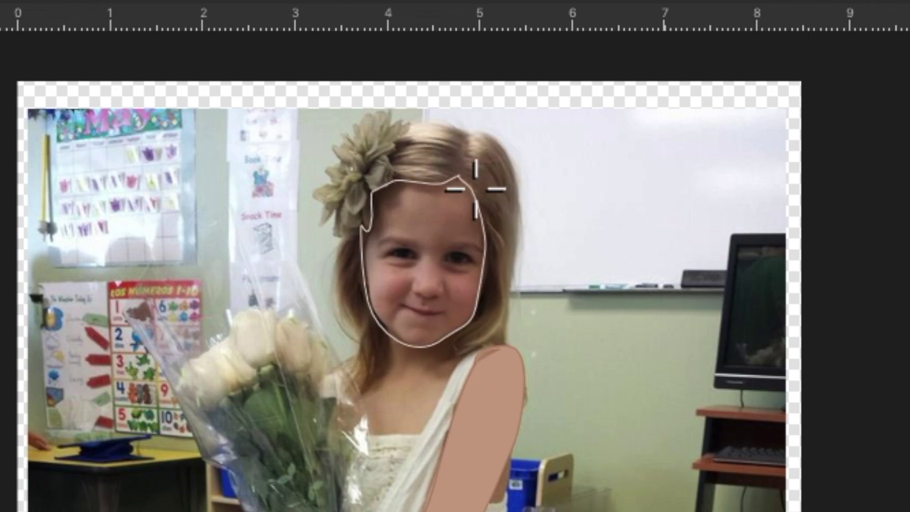
{"action": "left_click", "coordinate": [223, 0]}
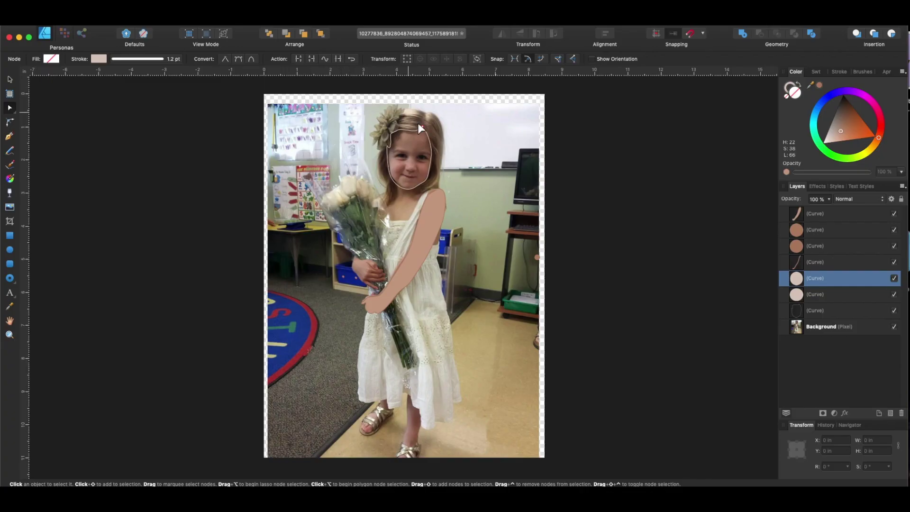
{"action": "left_click", "coordinate": [415, 130]}
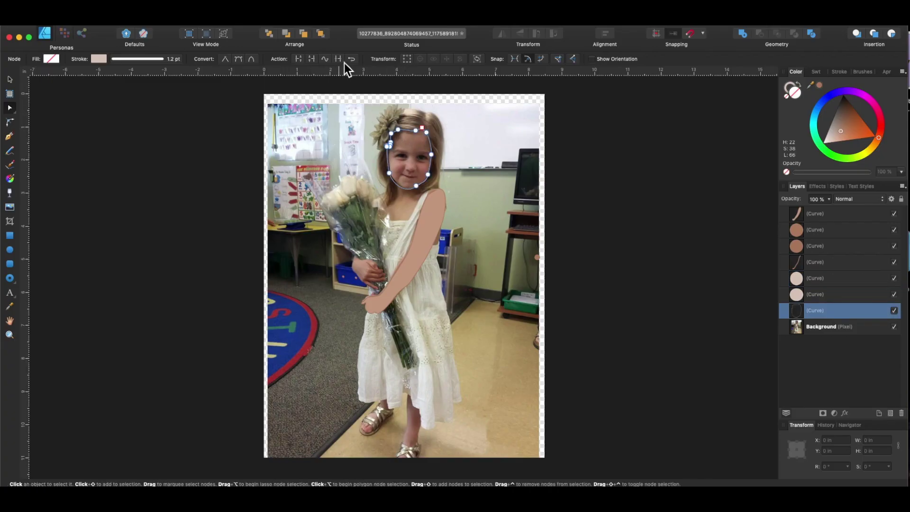
{"action": "left_click", "coordinate": [840, 130]}
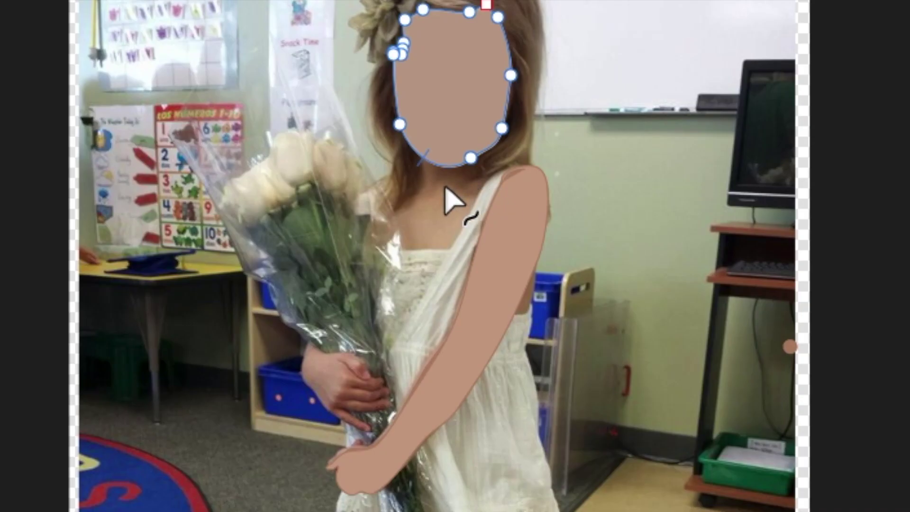
Reshape the face curve by adjusting its cheek and jaw nodes and handles so it follows the chin, and deselect the curve
{"action": "left_click_drag", "start_coordinate": [400, 124], "coordinate": [408, 124]}
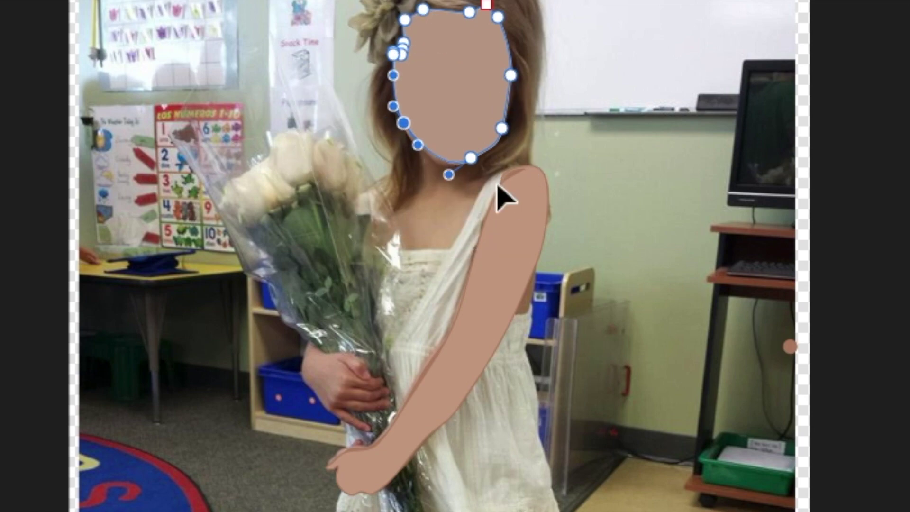
{"action": "left_click", "coordinate": [449, 176]}
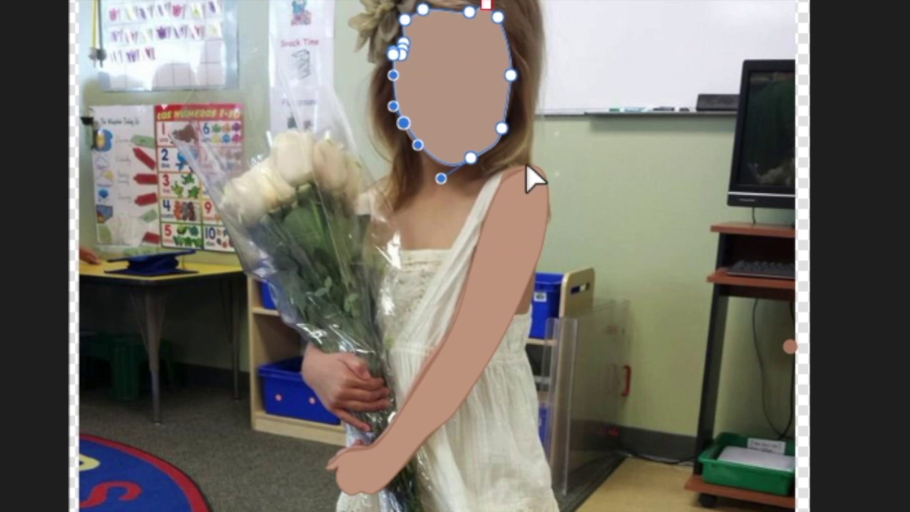
{"action": "left_click", "coordinate": [500, 128]}
{"action": "left_click", "coordinate": [494, 163]}
{"action": "left_click", "coordinate": [520, 101]}
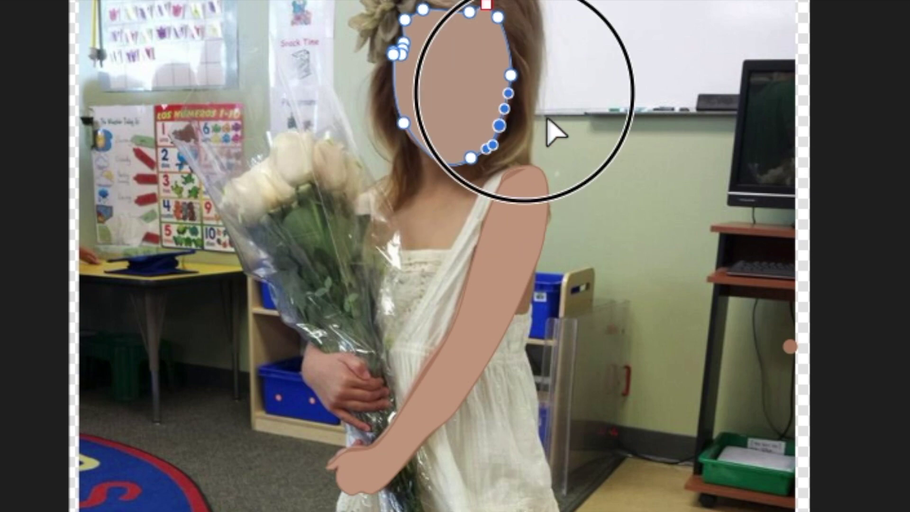
{"action": "left_click", "coordinate": [440, 165]}
{"action": "left_click", "coordinate": [428, 192]}
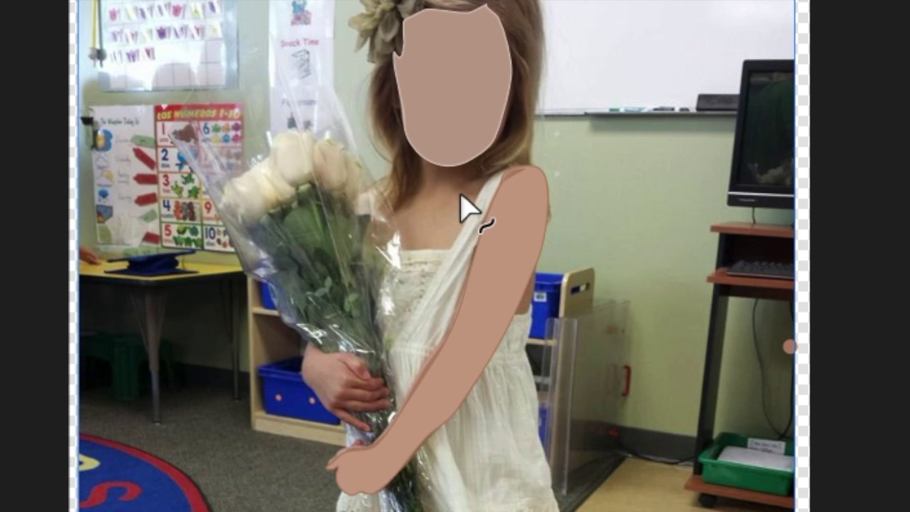
{"action": "left_click", "coordinate": [457, 192]}
{"action": "left_click_drag", "start_coordinate": [438, 185], "coordinate": [441, 177]}
{"action": "left_click", "coordinate": [431, 187]}
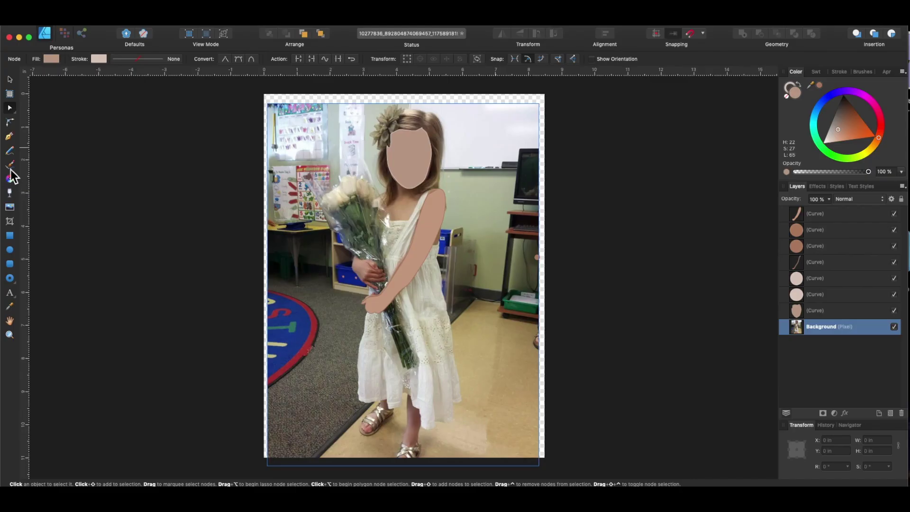
Outline the neck and upper chest down to the dress neckline with the Vector Brush and fill the shape with a darker skin tone
{"action": "left_click", "coordinate": [10, 166]}
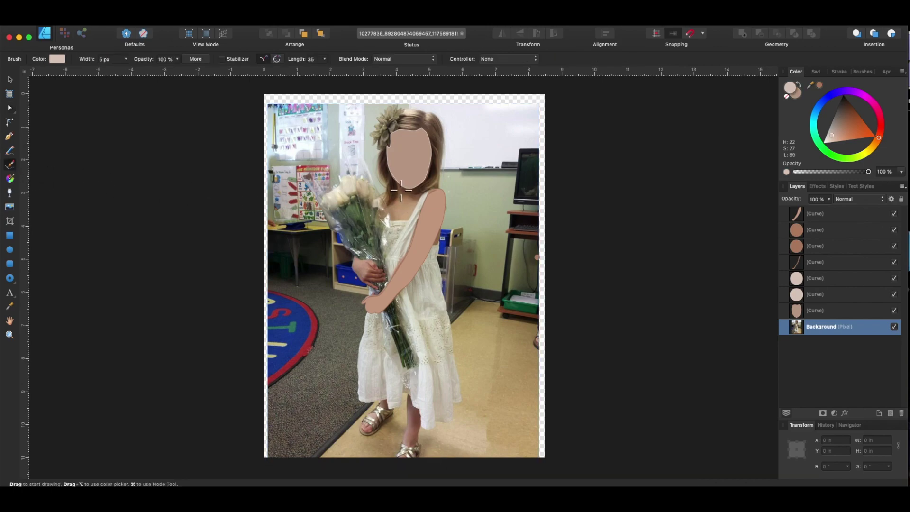
{"action": "left_click_drag", "start_coordinate": [395, 182], "coordinate": [387, 209]}
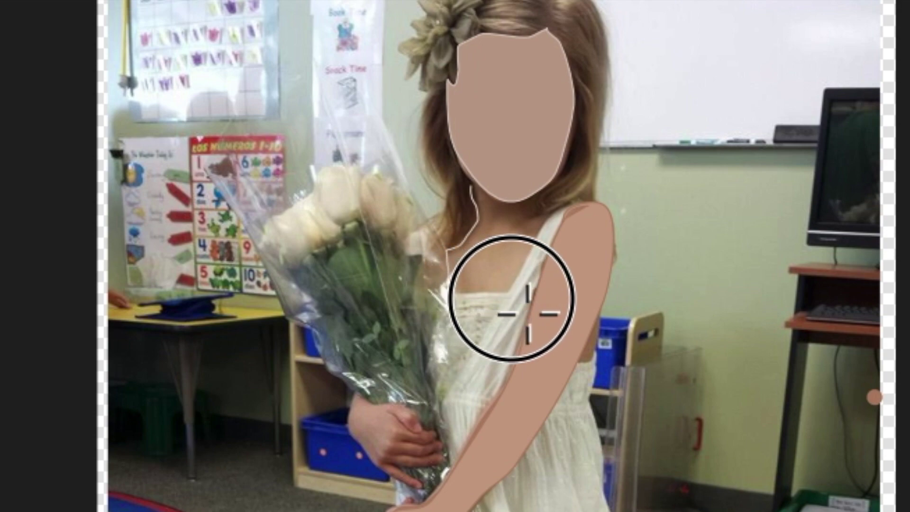
{"action": "mouse_move", "coordinate": [518, 275]}
{"action": "left_mouse_down"}
{"action": "mouse_move", "coordinate": [546, 217]}
{"action": "mouse_move", "coordinate": [532, 215]}
{"action": "mouse_move", "coordinate": [530, 197]}
{"action": "mouse_move", "coordinate": [501, 202]}
{"action": "mouse_move", "coordinate": [474, 186]}
{"action": "left_mouse_up"}
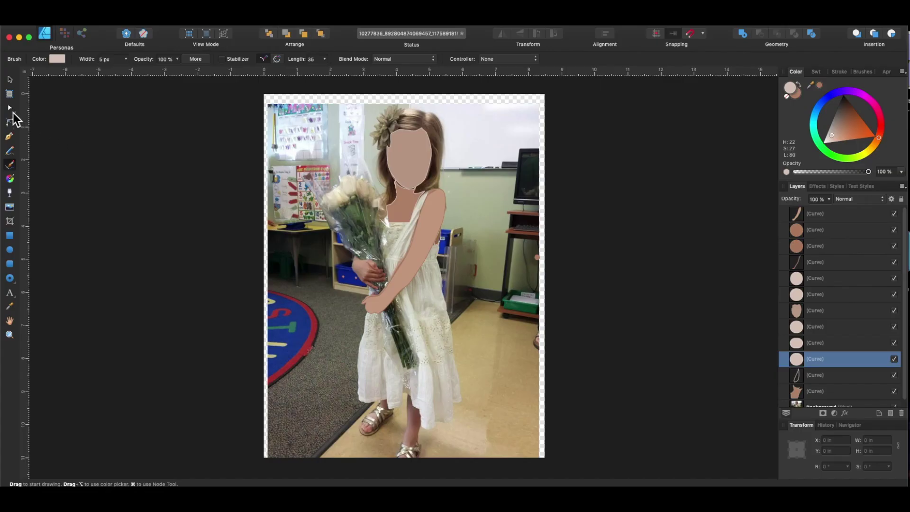
Fill the small curve behind the upper arm with a darker brown skin tone and deselect it
{"action": "left_click", "coordinate": [9, 108]}
{"action": "left_click", "coordinate": [444, 253]}
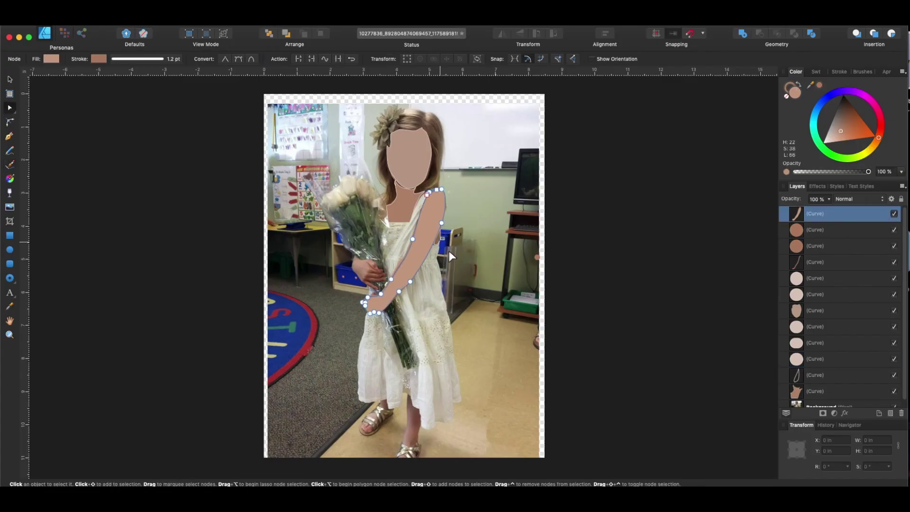
{"action": "left_click", "coordinate": [440, 239]}
{"action": "left_click_drag", "start_coordinate": [838, 133], "coordinate": [844, 124]}
{"action": "left_click", "coordinate": [591, 354]}
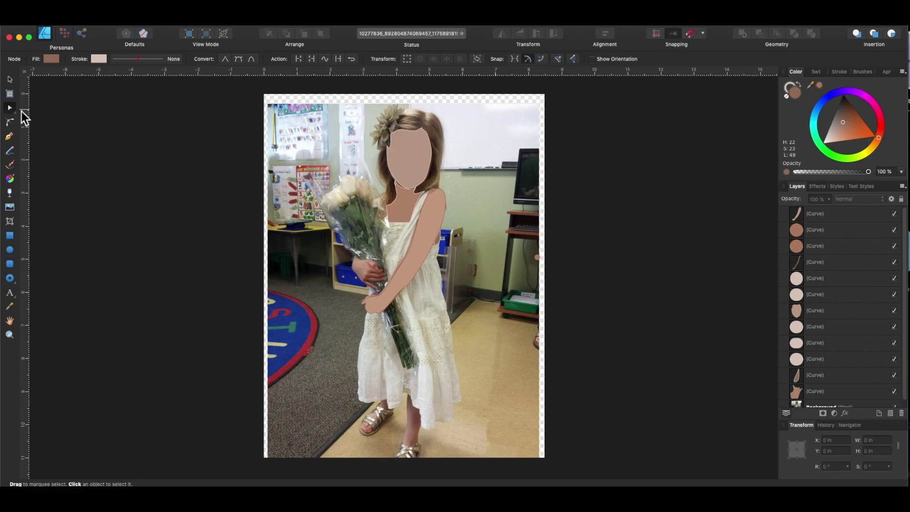
Draw pale beige hair highlights with the Pencil tool on both sides of the face and across the top of the head
{"action": "left_click", "coordinate": [12, 152]}
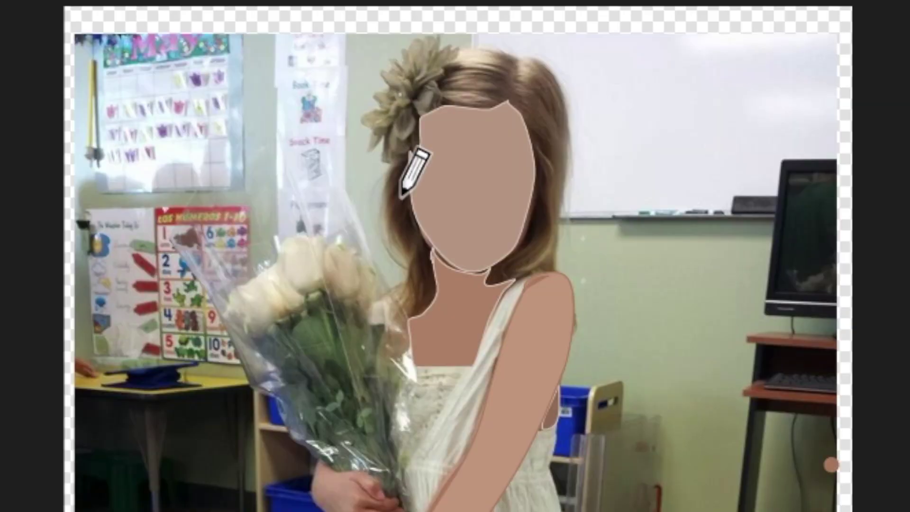
{"action": "left_click_drag", "start_coordinate": [385, 151], "coordinate": [381, 173]}
{"action": "left_click_drag", "start_coordinate": [615, 60], "coordinate": [492, 69]}
{"action": "left_click_drag", "start_coordinate": [418, 137], "coordinate": [476, 143]}
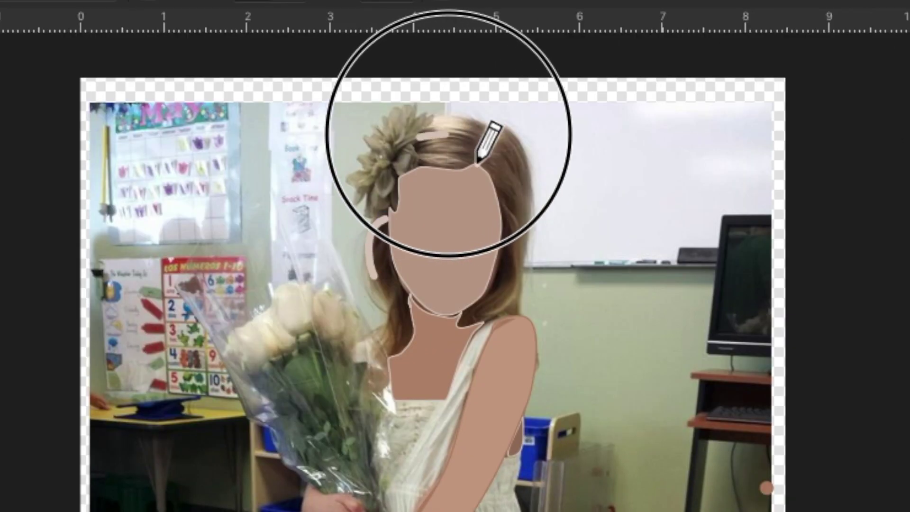
{"action": "mouse_move", "coordinate": [416, 148]}
{"action": "left_mouse_down"}
{"action": "mouse_move", "coordinate": [477, 160]}
{"action": "mouse_move", "coordinate": [461, 169]}
{"action": "mouse_move", "coordinate": [475, 163]}
{"action": "mouse_move", "coordinate": [505, 179]}
{"action": "left_mouse_up"}
{"action": "left_click_drag", "start_coordinate": [443, 169], "coordinate": [458, 311]}
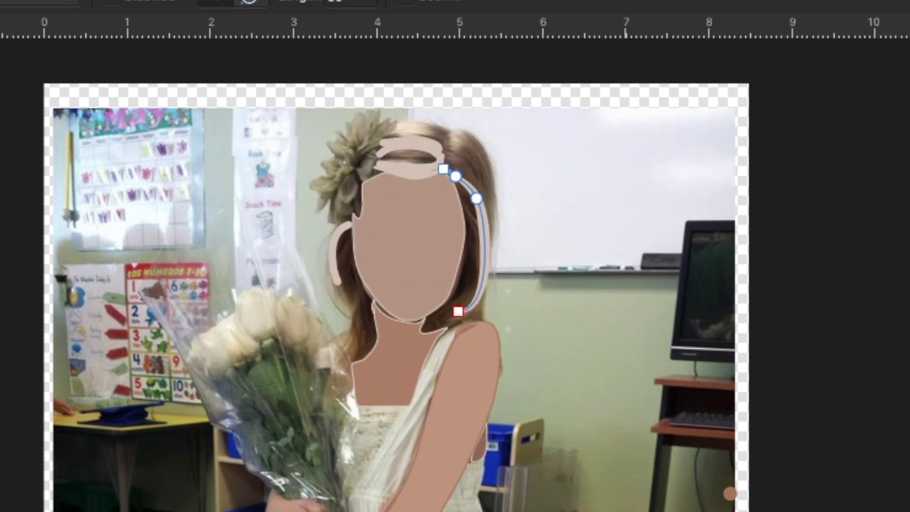
{"action": "left_click_drag", "start_coordinate": [450, 164], "coordinate": [483, 205]}
Draw dark brown hair strands across the crown and down both sides of the face
{"action": "mouse_move", "coordinate": [447, 134]}
{"action": "left_mouse_down"}
{"action": "mouse_move", "coordinate": [478, 149]}
{"action": "mouse_move", "coordinate": [490, 199]}
{"action": "mouse_move", "coordinate": [463, 319]}
{"action": "left_mouse_up"}
{"action": "left_click_drag", "start_coordinate": [386, 140], "coordinate": [446, 144]}
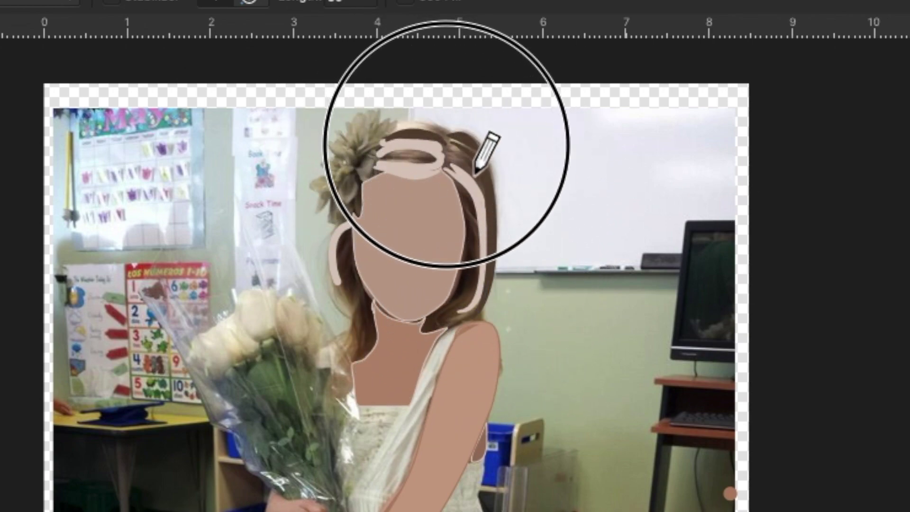
{"action": "mouse_move", "coordinate": [350, 231]}
{"action": "left_mouse_down"}
{"action": "mouse_move", "coordinate": [342, 254]}
{"action": "mouse_move", "coordinate": [357, 363]}
{"action": "mouse_move", "coordinate": [342, 247]}
{"action": "mouse_move", "coordinate": [341, 346]}
{"action": "left_mouse_up"}
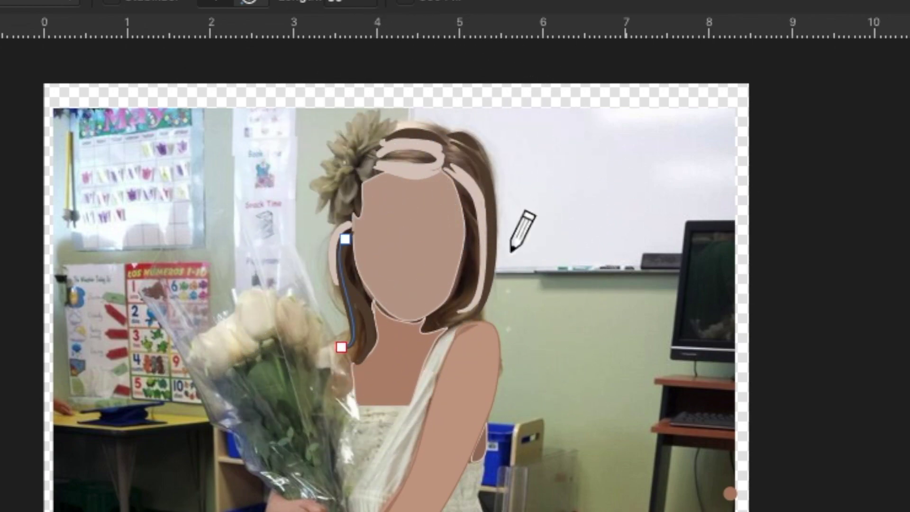
{"action": "left_click_drag", "start_coordinate": [454, 179], "coordinate": [477, 238]}
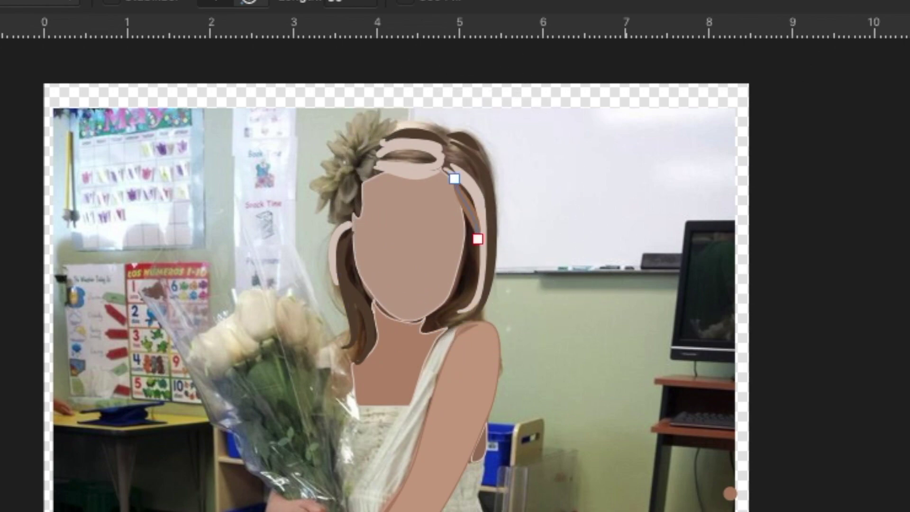
Add medium brown strands along the sides and hairline, plus dark accent strokes on the crown and beside the cheek
{"action": "left_click_drag", "start_coordinate": [350, 230], "coordinate": [338, 359]}
{"action": "left_click_drag", "start_coordinate": [441, 158], "coordinate": [366, 159]}
{"action": "mouse_move", "coordinate": [451, 165]}
{"action": "left_mouse_down"}
{"action": "mouse_move", "coordinate": [488, 204]}
{"action": "mouse_move", "coordinate": [483, 258]}
{"action": "left_mouse_up"}
{"action": "left_click_drag", "start_coordinate": [455, 148], "coordinate": [483, 174]}
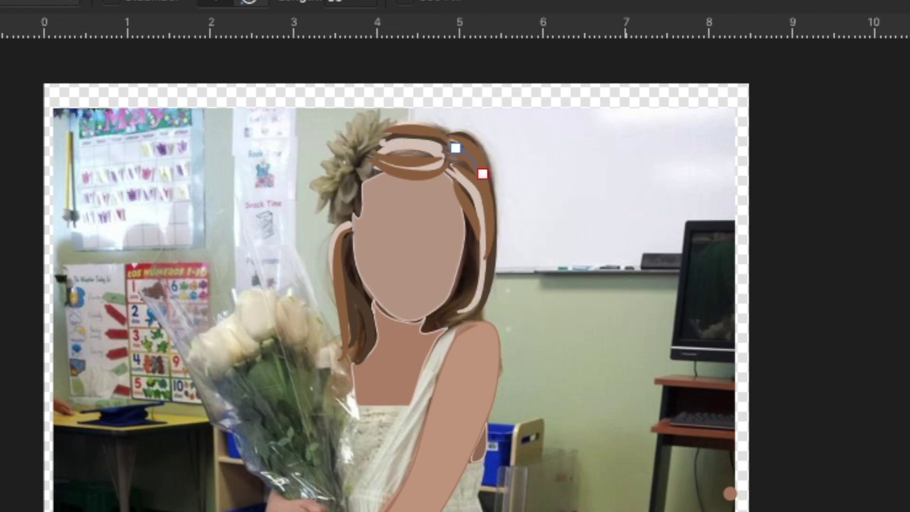
{"action": "mouse_move", "coordinate": [466, 213]}
{"action": "left_mouse_down"}
{"action": "mouse_move", "coordinate": [472, 283]}
{"action": "mouse_move", "coordinate": [432, 320]}
{"action": "mouse_move", "coordinate": [435, 334]}
{"action": "left_mouse_up"}
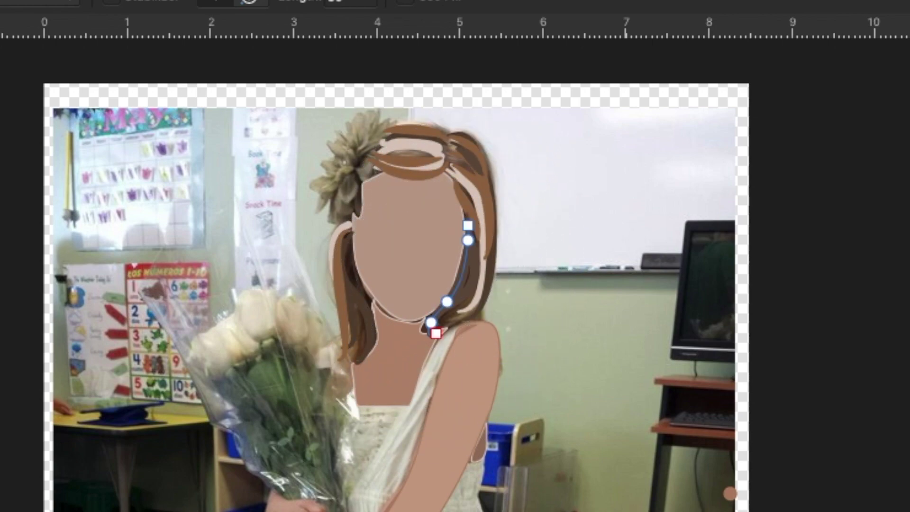
Add olive green strands across the crown and down both sides of the hair
{"action": "mouse_move", "coordinate": [450, 157]}
{"action": "left_mouse_down"}
{"action": "mouse_move", "coordinate": [481, 197]}
{"action": "mouse_move", "coordinate": [487, 193]}
{"action": "mouse_move", "coordinate": [374, 162]}
{"action": "left_mouse_up"}
{"action": "left_click_drag", "start_coordinate": [381, 143], "coordinate": [444, 146]}
{"action": "mouse_move", "coordinate": [348, 233]}
{"action": "left_mouse_down"}
{"action": "mouse_move", "coordinate": [340, 242]}
{"action": "mouse_move", "coordinate": [338, 371]}
{"action": "left_mouse_up"}
{"action": "mouse_move", "coordinate": [463, 190]}
{"action": "left_mouse_down"}
{"action": "mouse_move", "coordinate": [487, 287]}
{"action": "mouse_move", "coordinate": [443, 329]}
{"action": "left_mouse_up"}
Draw overlapping magenta petals over the hair flower and add accent strokes on the petals
{"action": "mouse_move", "coordinate": [355, 156]}
{"action": "left_mouse_down"}
{"action": "mouse_move", "coordinate": [341, 139]}
{"action": "mouse_move", "coordinate": [310, 136]}
{"action": "mouse_move", "coordinate": [310, 161]}
{"action": "left_mouse_up"}
{"action": "mouse_move", "coordinate": [353, 185]}
{"action": "left_mouse_down"}
{"action": "mouse_move", "coordinate": [315, 179]}
{"action": "mouse_move", "coordinate": [323, 202]}
{"action": "left_mouse_up"}
{"action": "mouse_move", "coordinate": [354, 177]}
{"action": "left_mouse_down"}
{"action": "mouse_move", "coordinate": [355, 200]}
{"action": "mouse_move", "coordinate": [332, 211]}
{"action": "mouse_move", "coordinate": [352, 133]}
{"action": "mouse_move", "coordinate": [343, 125]}
{"action": "left_mouse_up"}
{"action": "mouse_move", "coordinate": [367, 150]}
{"action": "left_mouse_down"}
{"action": "mouse_move", "coordinate": [376, 127]}
{"action": "mouse_move", "coordinate": [365, 113]}
{"action": "mouse_move", "coordinate": [388, 116]}
{"action": "mouse_move", "coordinate": [361, 187]}
{"action": "mouse_move", "coordinate": [400, 178]}
{"action": "mouse_move", "coordinate": [329, 174]}
{"action": "left_mouse_up"}
{"action": "mouse_move", "coordinate": [371, 224]}
{"action": "left_mouse_down"}
{"action": "mouse_move", "coordinate": [345, 220]}
{"action": "mouse_move", "coordinate": [377, 220]}
{"action": "left_mouse_up"}
{"action": "mouse_move", "coordinate": [400, 169]}
{"action": "left_mouse_down"}
{"action": "mouse_move", "coordinate": [357, 173]}
{"action": "mouse_move", "coordinate": [391, 151]}
{"action": "mouse_move", "coordinate": [402, 128]}
{"action": "left_mouse_up"}
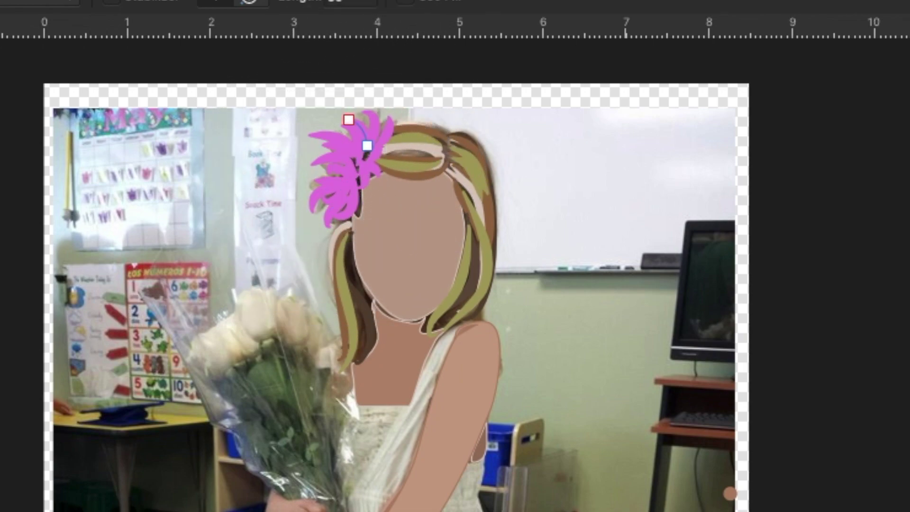
{"action": "mouse_move", "coordinate": [395, 184]}
{"action": "left_mouse_down"}
{"action": "mouse_move", "coordinate": [372, 146]}
{"action": "mouse_move", "coordinate": [404, 155]}
{"action": "left_mouse_up"}
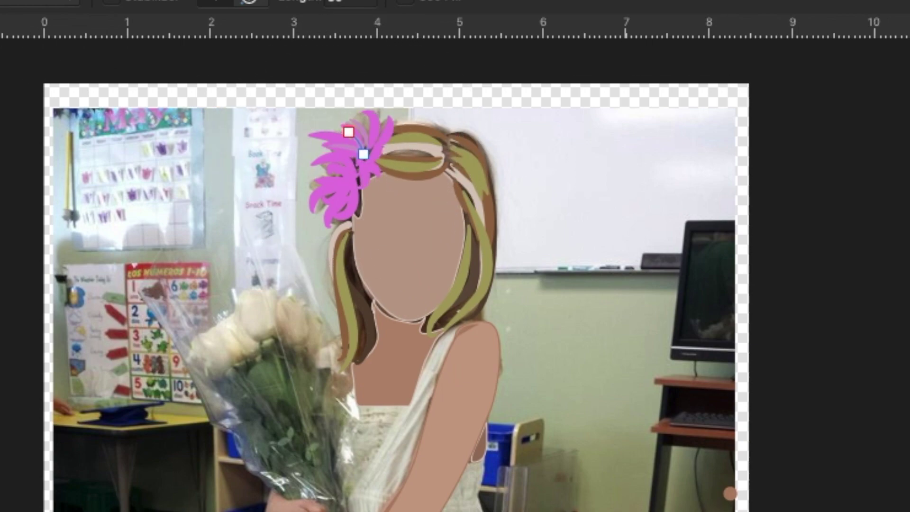
{"action": "mouse_move", "coordinate": [390, 193]}
{"action": "left_mouse_down"}
{"action": "mouse_move", "coordinate": [368, 201]}
{"action": "mouse_move", "coordinate": [382, 193]}
{"action": "mouse_move", "coordinate": [370, 236]}
{"action": "mouse_move", "coordinate": [400, 175]}
{"action": "mouse_move", "coordinate": [410, 192]}
{"action": "mouse_move", "coordinate": [400, 208]}
{"action": "mouse_move", "coordinate": [383, 122]}
{"action": "left_mouse_up"}
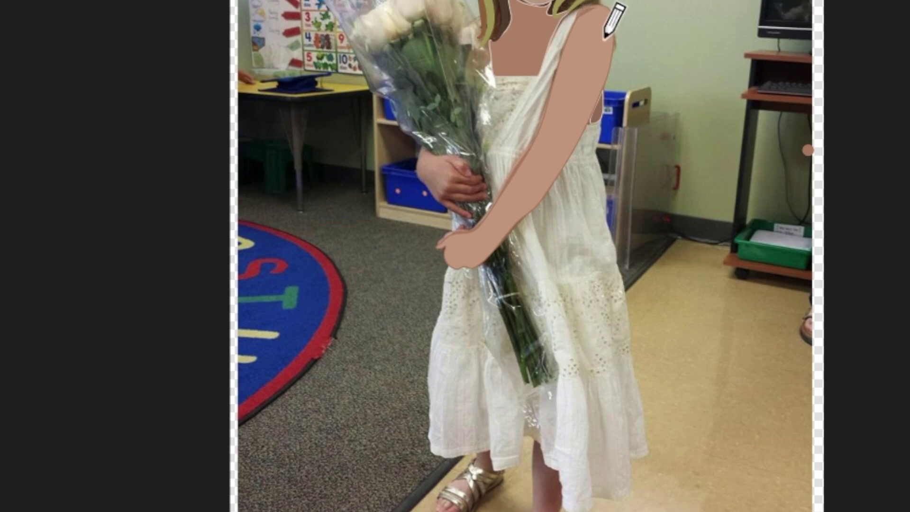
Draw the dress's strap and bodice in white and lavender, and trace the skirt around the stems as a pale pink filled shape
{"action": "mouse_move", "coordinate": [606, 34]}
{"action": "left_mouse_down"}
{"action": "mouse_move", "coordinate": [597, 30]}
{"action": "mouse_move", "coordinate": [581, 52]}
{"action": "mouse_move", "coordinate": [561, 114]}
{"action": "mouse_move", "coordinate": [523, 170]}
{"action": "left_mouse_up"}
{"action": "mouse_move", "coordinate": [584, 72]}
{"action": "left_mouse_down"}
{"action": "mouse_move", "coordinate": [551, 167]}
{"action": "mouse_move", "coordinate": [521, 177]}
{"action": "left_mouse_up"}
{"action": "mouse_move", "coordinate": [564, 100]}
{"action": "left_mouse_down"}
{"action": "mouse_move", "coordinate": [548, 81]}
{"action": "mouse_move", "coordinate": [521, 101]}
{"action": "mouse_move", "coordinate": [505, 176]}
{"action": "left_mouse_up"}
{"action": "mouse_move", "coordinate": [526, 114]}
{"action": "left_mouse_down"}
{"action": "mouse_move", "coordinate": [514, 160]}
{"action": "mouse_move", "coordinate": [551, 110]}
{"action": "mouse_move", "coordinate": [532, 134]}
{"action": "mouse_move", "coordinate": [521, 101]}
{"action": "mouse_move", "coordinate": [526, 124]}
{"action": "mouse_move", "coordinate": [525, 110]}
{"action": "mouse_move", "coordinate": [555, 105]}
{"action": "mouse_move", "coordinate": [512, 141]}
{"action": "mouse_move", "coordinate": [539, 117]}
{"action": "left_mouse_up"}
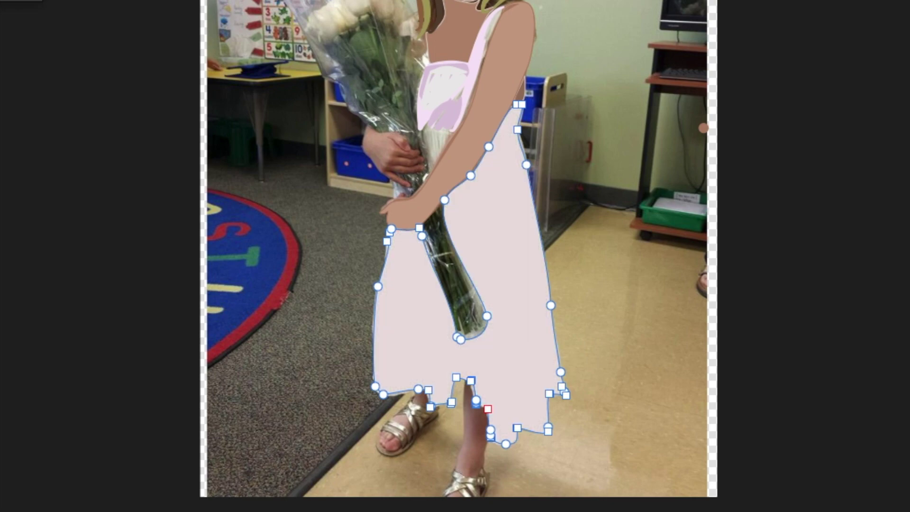
{"action": "key", "text": "Escape"}
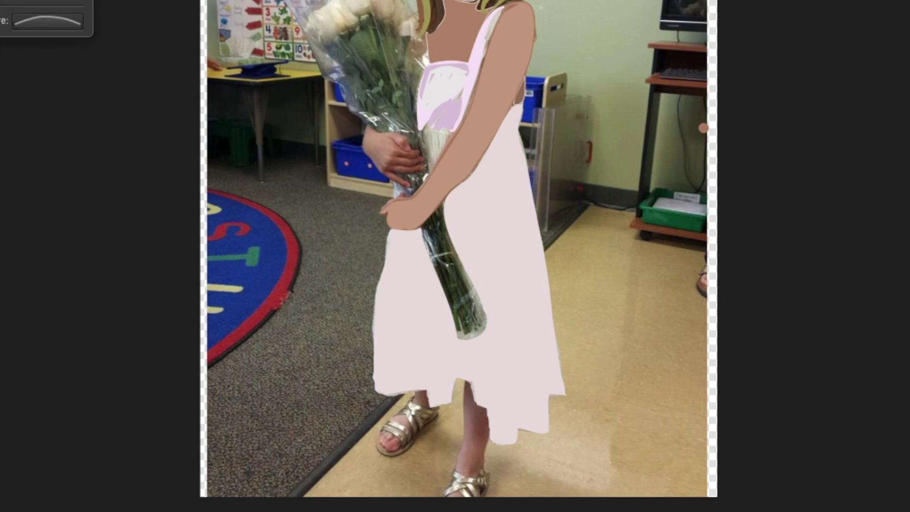
Draw tapered greyish mauve fold lines down the skirt and a seam stroke across the waist
{"action": "left_click_drag", "start_coordinate": [543, 467], "coordinate": [539, 271]}
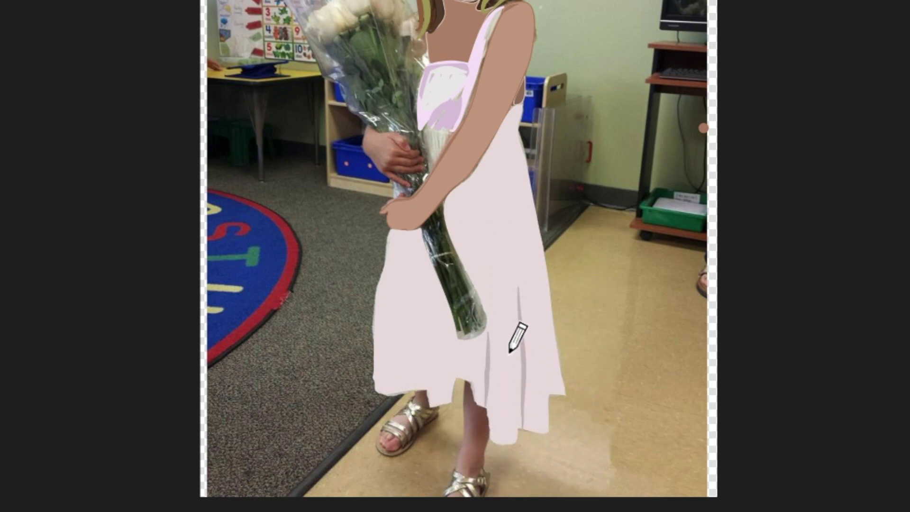
{"action": "left_click_drag", "start_coordinate": [487, 330], "coordinate": [483, 203]}
{"action": "left_click_drag", "start_coordinate": [517, 134], "coordinate": [424, 129]}
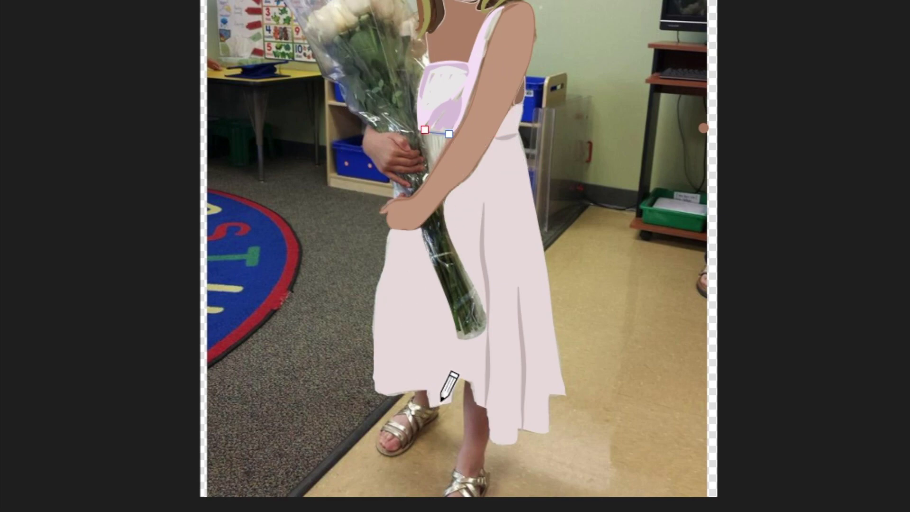
{"action": "mouse_move", "coordinate": [422, 298]}
{"action": "left_mouse_down"}
{"action": "mouse_move", "coordinate": [424, 395]}
{"action": "mouse_move", "coordinate": [408, 294]}
{"action": "mouse_move", "coordinate": [416, 248]}
{"action": "left_mouse_up"}
{"action": "mouse_move", "coordinate": [543, 292]}
{"action": "left_mouse_down"}
{"action": "mouse_move", "coordinate": [574, 359]}
{"action": "mouse_move", "coordinate": [550, 401]}
{"action": "left_mouse_up"}
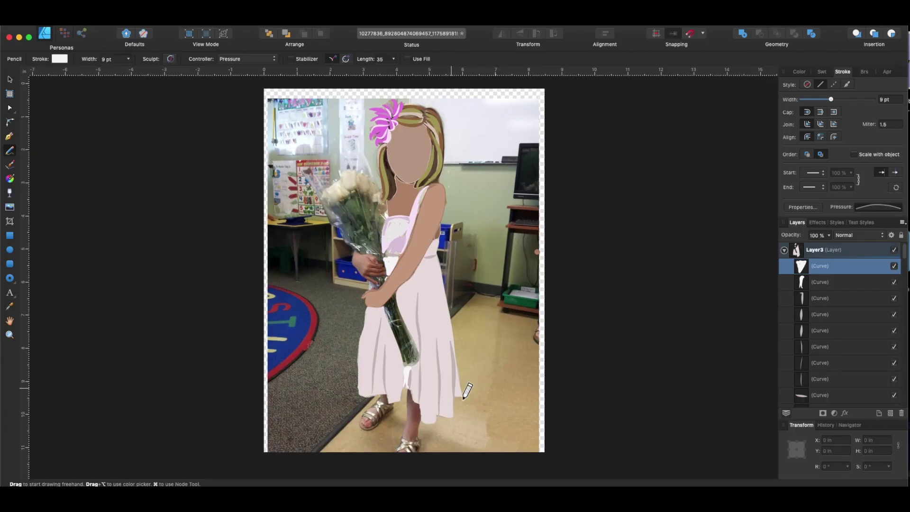
{"action": "scroll", "coordinate": [570, 366], "scroll_direction": "down", "scroll_amount": 3}
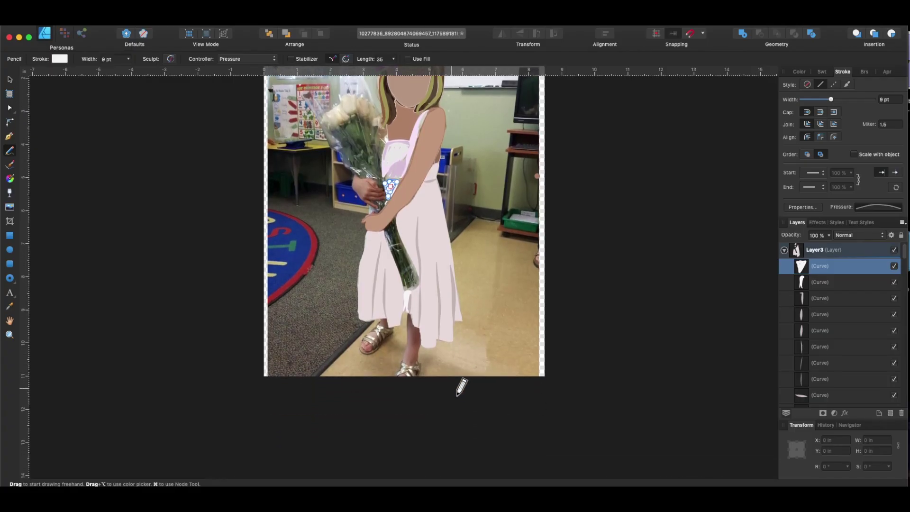
{"action": "scroll", "coordinate": [458, 384], "scroll_direction": "up", "scroll_amount": 2}
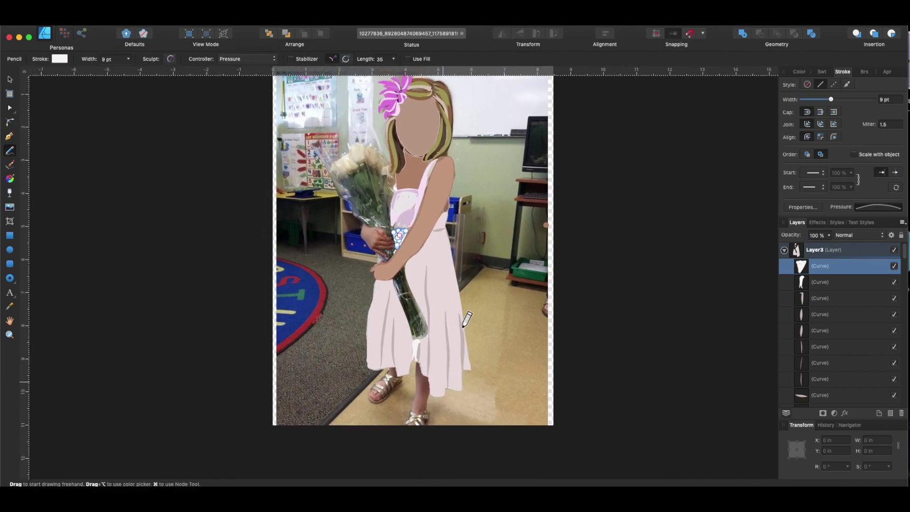
{"action": "scroll", "coordinate": [466, 320], "scroll_direction": "up", "scroll_amount": 2}
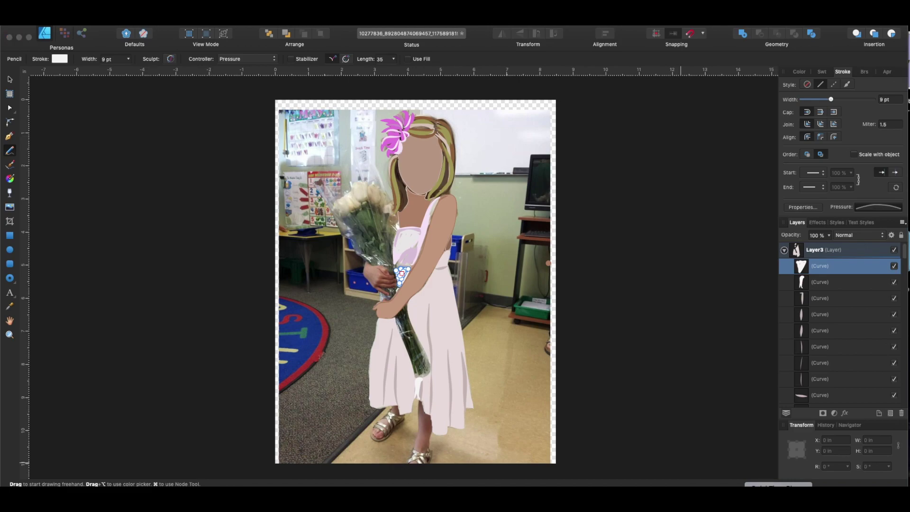
{"action": "right_click", "coordinate": [778, 502]}
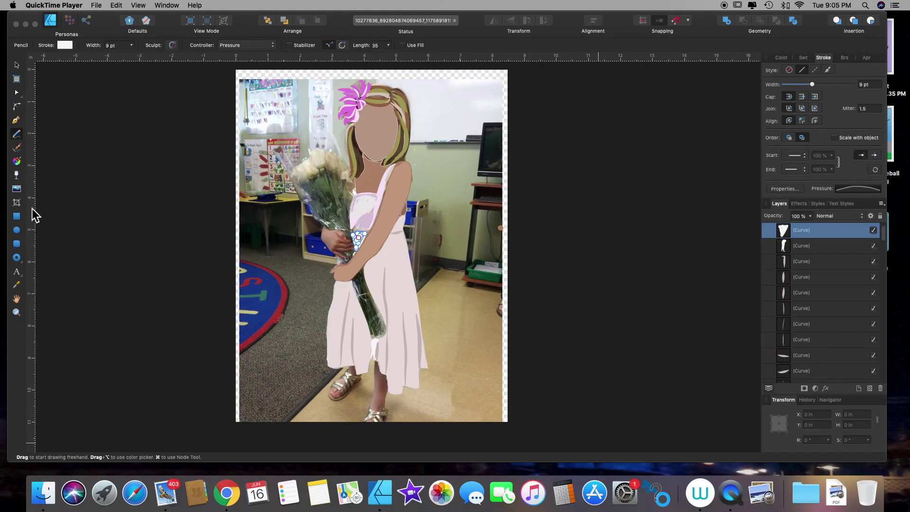
Draw dark green flower stems with 5.5 pt pencil strokes from below the forearm down over the skirt
{"action": "left_click", "coordinate": [17, 137]}
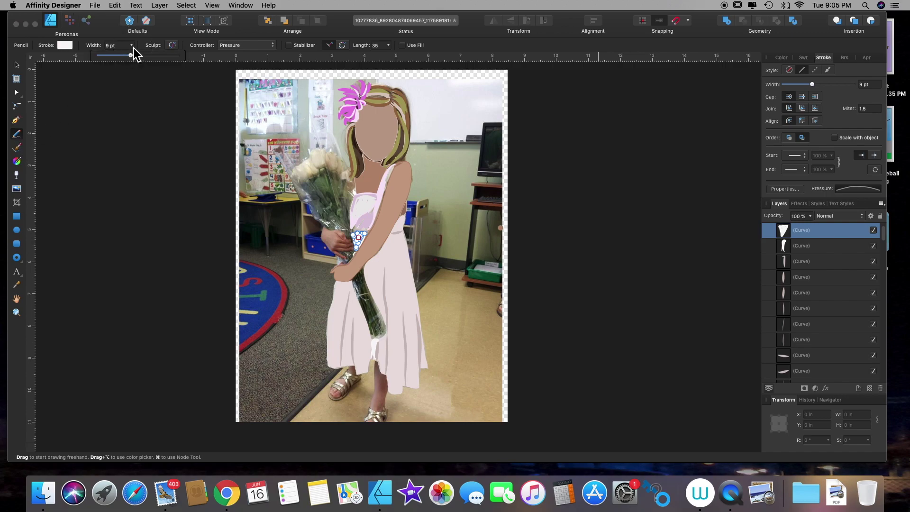
{"action": "left_click", "coordinate": [65, 45]}
{"action": "left_click", "coordinate": [116, 144]}
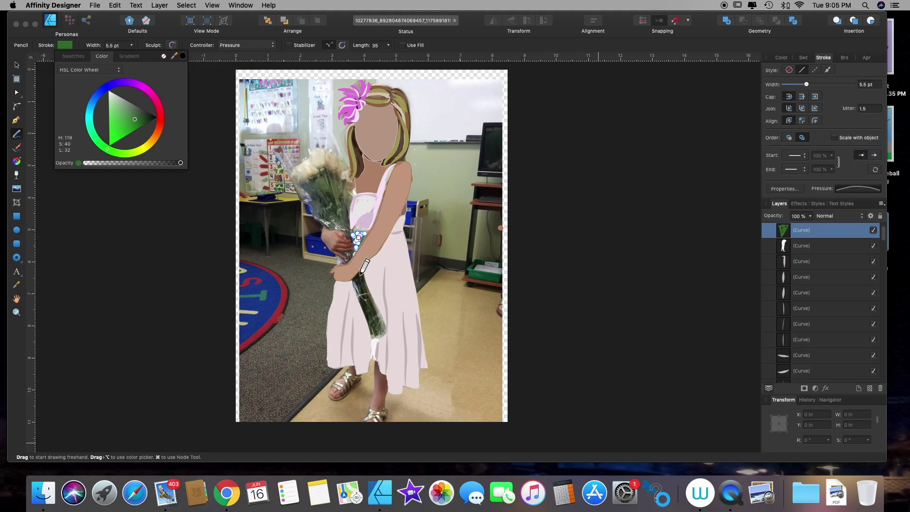
{"action": "mouse_move", "coordinate": [357, 275]}
{"action": "left_mouse_down"}
{"action": "mouse_move", "coordinate": [372, 337]}
{"action": "mouse_move", "coordinate": [360, 271]}
{"action": "mouse_move", "coordinate": [384, 331]}
{"action": "left_mouse_up"}
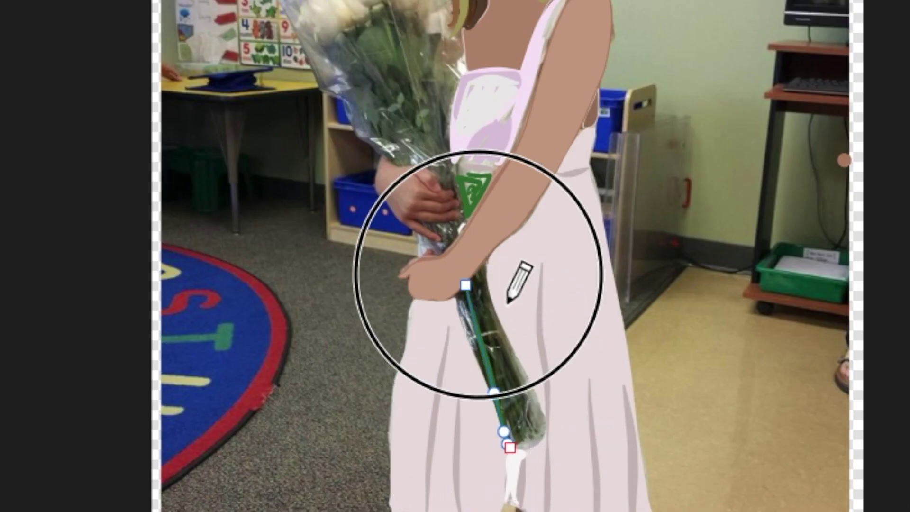
{"action": "left_click_drag", "start_coordinate": [477, 272], "coordinate": [542, 432]}
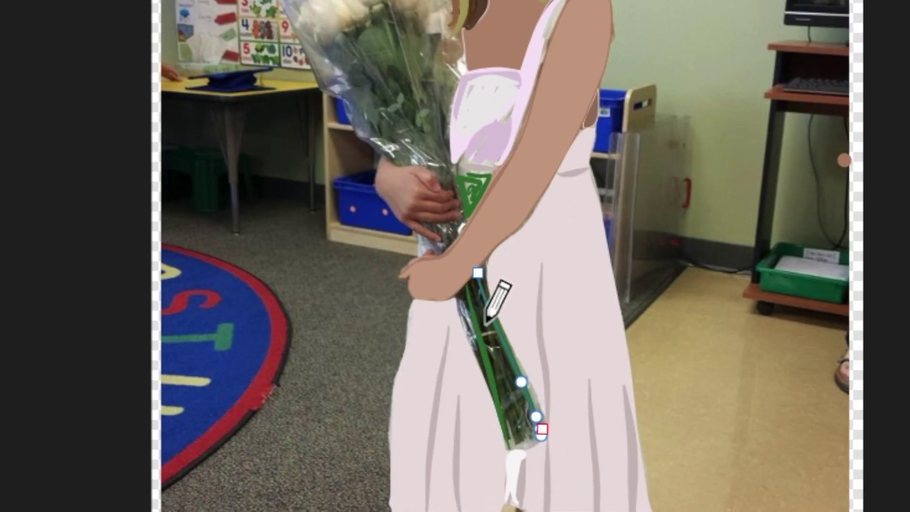
{"action": "left_click_drag", "start_coordinate": [458, 293], "coordinate": [505, 449]}
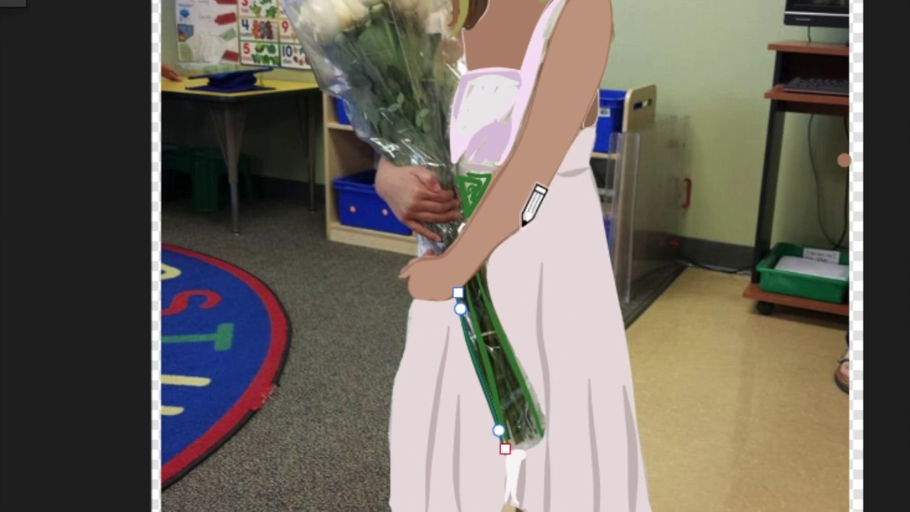
{"action": "mouse_move", "coordinate": [473, 275]}
{"action": "left_mouse_down"}
{"action": "mouse_move", "coordinate": [529, 457]}
{"action": "mouse_move", "coordinate": [542, 433]}
{"action": "left_mouse_up"}
{"action": "left_click_drag", "start_coordinate": [571, 461], "coordinate": [540, 401]}
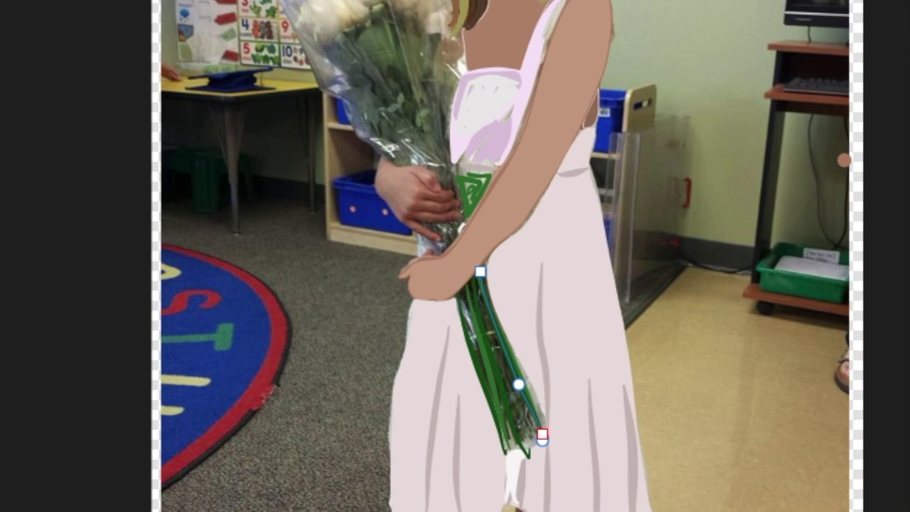
Add bright green strokes over the lower stems and bright green leaves in the bouquet above the hand
{"action": "mouse_move", "coordinate": [462, 294]}
{"action": "left_mouse_down"}
{"action": "mouse_move", "coordinate": [496, 458]}
{"action": "mouse_move", "coordinate": [489, 337]}
{"action": "mouse_move", "coordinate": [528, 459]}
{"action": "left_mouse_up"}
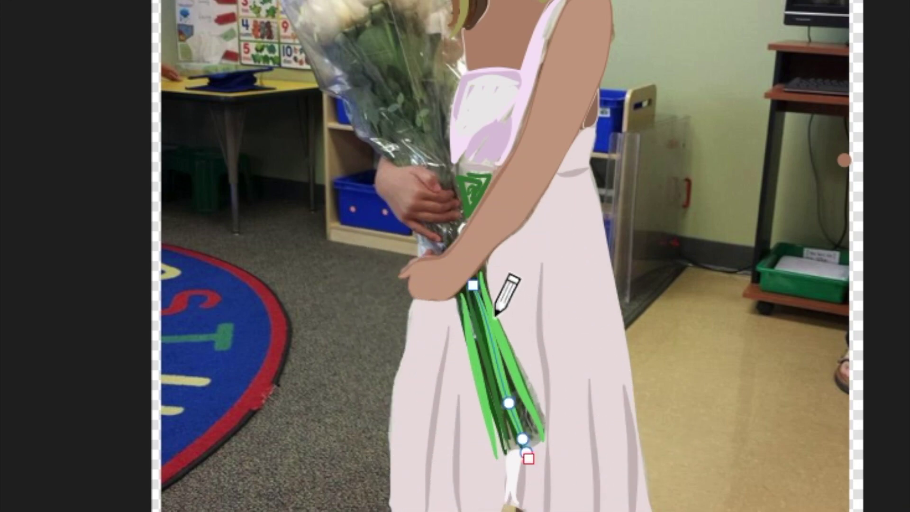
{"action": "left_click_drag", "start_coordinate": [463, 287], "coordinate": [515, 468]}
{"action": "left_click_drag", "start_coordinate": [421, 86], "coordinate": [443, 183]}
{"action": "left_click_drag", "start_coordinate": [387, 105], "coordinate": [409, 162]}
{"action": "left_click_drag", "start_coordinate": [328, 48], "coordinate": [399, 153]}
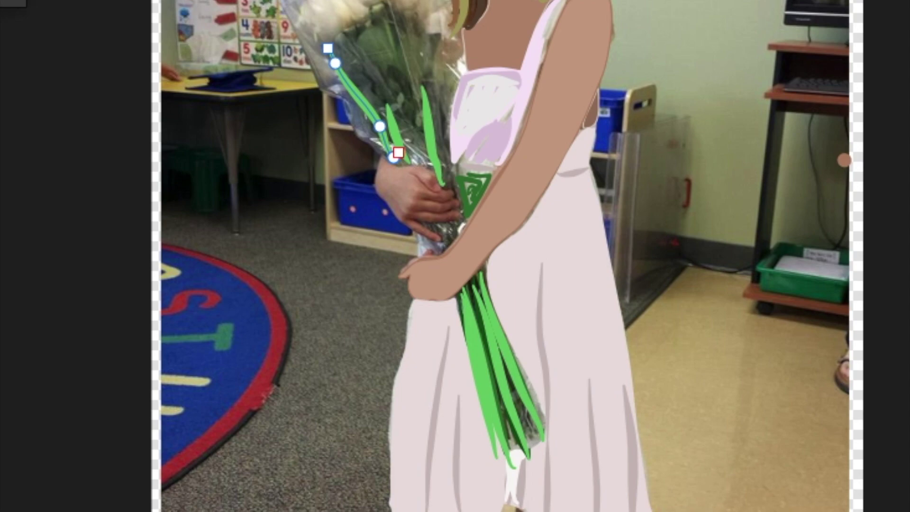
Draw tapered dark green stems from the blooms to the hand and add pale green highlights to the upper and lower stems
{"action": "mouse_move", "coordinate": [357, 31]}
{"action": "left_mouse_down"}
{"action": "mouse_move", "coordinate": [433, 134]}
{"action": "mouse_move", "coordinate": [449, 187]}
{"action": "left_mouse_up"}
{"action": "left_click_drag", "start_coordinate": [398, 15], "coordinate": [460, 194]}
{"action": "left_click_drag", "start_coordinate": [428, 45], "coordinate": [472, 197]}
{"action": "left_click_drag", "start_coordinate": [376, 15], "coordinate": [451, 194]}
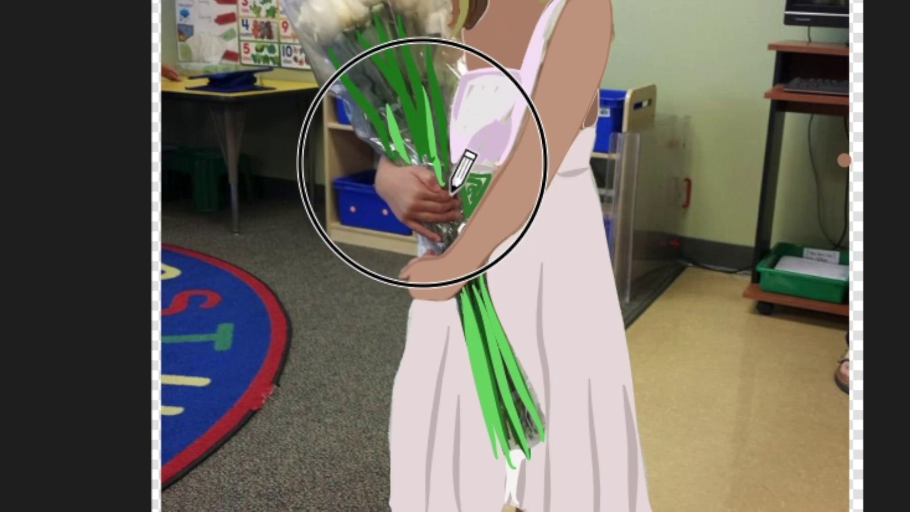
{"action": "left_click_drag", "start_coordinate": [349, 37], "coordinate": [427, 163]}
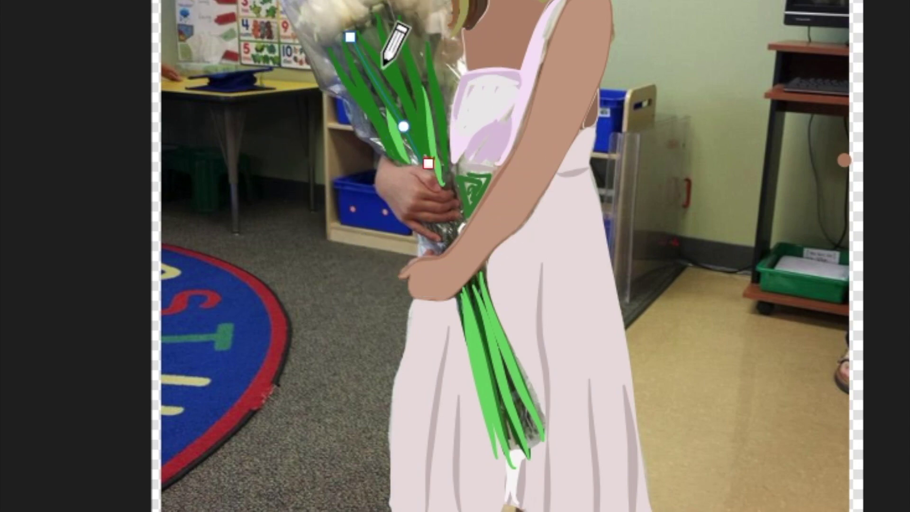
{"action": "left_click_drag", "start_coordinate": [370, 26], "coordinate": [430, 148]}
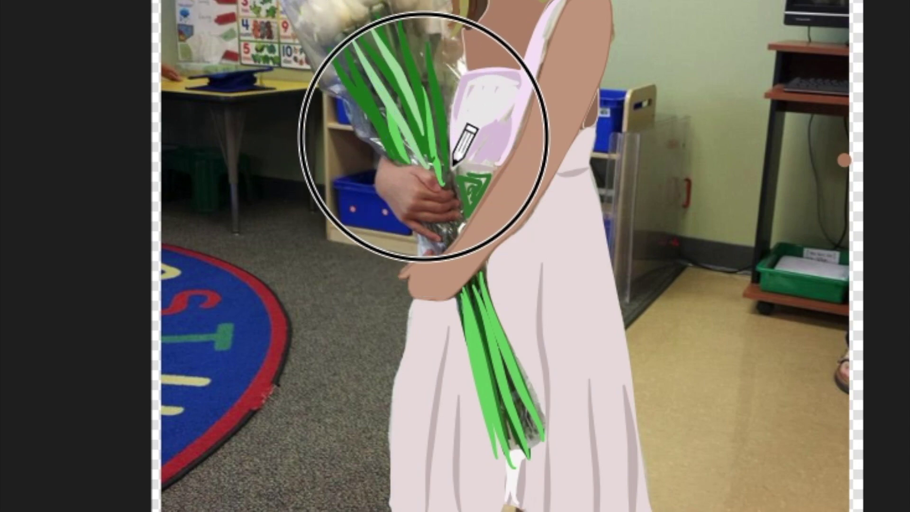
{"action": "left_click_drag", "start_coordinate": [474, 277], "coordinate": [534, 443]}
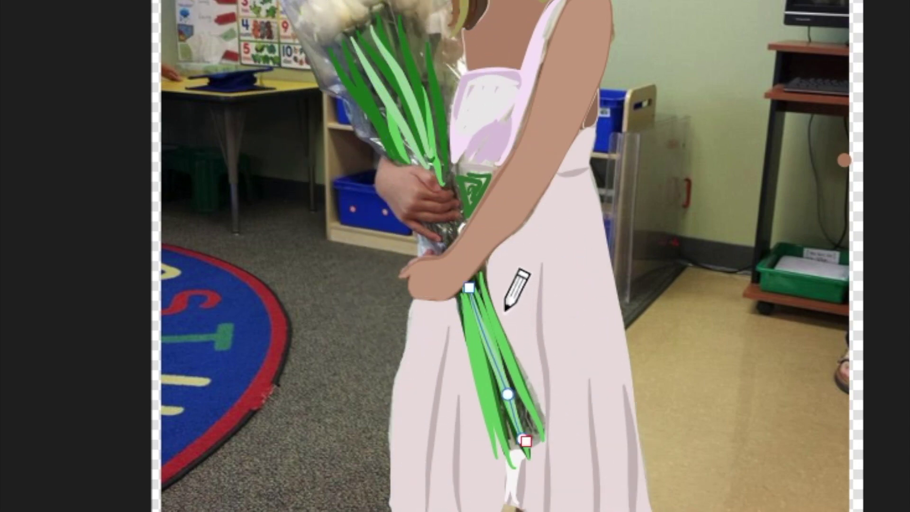
Outline the cups of the five tulips over the white blooms with curved magenta strokes
{"action": "mouse_move", "coordinate": [373, 169]}
{"action": "left_mouse_down"}
{"action": "mouse_move", "coordinate": [426, 239]}
{"action": "mouse_move", "coordinate": [422, 152]}
{"action": "left_mouse_up"}
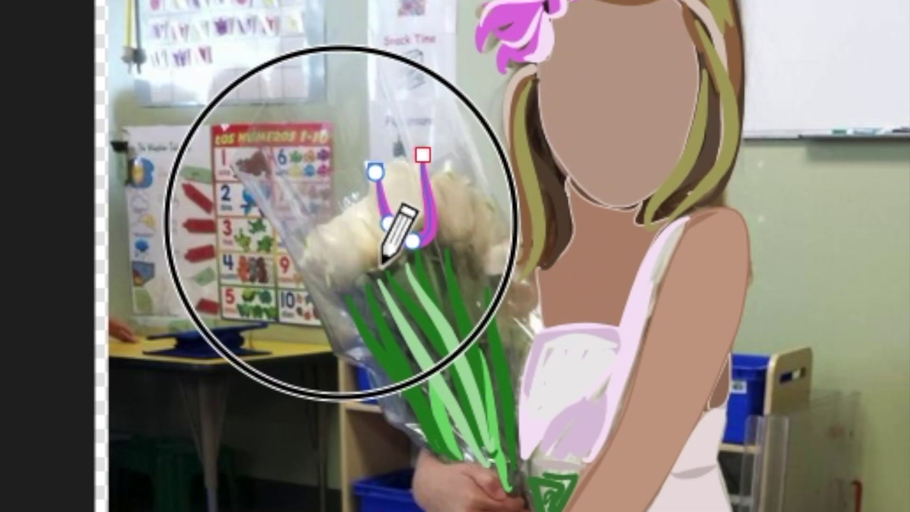
{"action": "left_click_drag", "start_coordinate": [341, 222], "coordinate": [435, 279]}
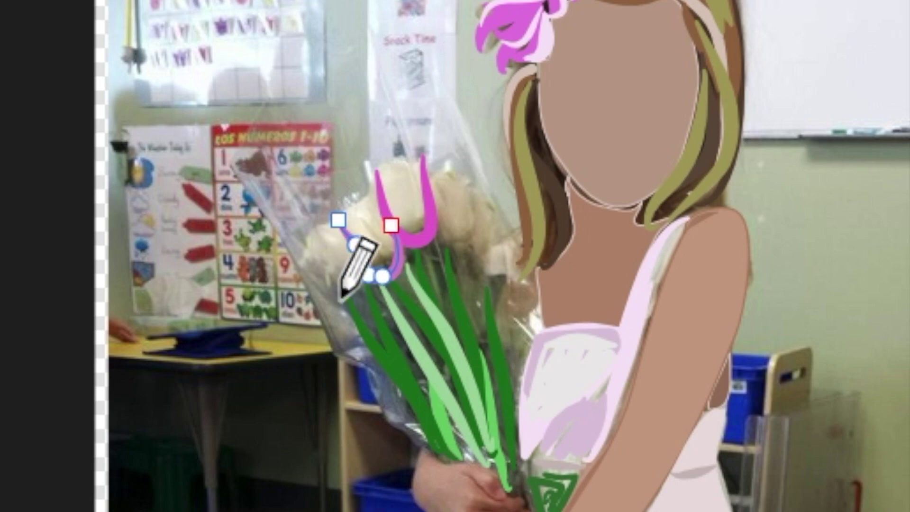
{"action": "mouse_move", "coordinate": [296, 254]}
{"action": "left_mouse_down"}
{"action": "mouse_move", "coordinate": [365, 279]}
{"action": "mouse_move", "coordinate": [362, 257]}
{"action": "left_mouse_up"}
{"action": "left_click_drag", "start_coordinate": [441, 192], "coordinate": [469, 188]}
{"action": "mouse_move", "coordinate": [510, 229]}
{"action": "left_mouse_down"}
{"action": "mouse_move", "coordinate": [512, 295]}
{"action": "mouse_move", "coordinate": [551, 312]}
{"action": "mouse_move", "coordinate": [543, 258]}
{"action": "mouse_move", "coordinate": [502, 201]}
{"action": "left_mouse_up"}
Close the upper edges of the tulips with wavy magenta and orchid petal strokes
{"action": "left_click_drag", "start_coordinate": [376, 172], "coordinate": [421, 183]}
{"action": "mouse_move", "coordinate": [406, 229]}
{"action": "left_mouse_down"}
{"action": "mouse_move", "coordinate": [422, 261]}
{"action": "mouse_move", "coordinate": [402, 227]}
{"action": "mouse_move", "coordinate": [371, 258]}
{"action": "left_mouse_up"}
{"action": "left_click_drag", "start_coordinate": [331, 219], "coordinate": [315, 268]}
{"action": "left_click_drag", "start_coordinate": [315, 234], "coordinate": [304, 270]}
{"action": "left_click_drag", "start_coordinate": [472, 175], "coordinate": [443, 211]}
{"action": "left_click_drag", "start_coordinate": [433, 176], "coordinate": [452, 191]}
{"action": "left_click_drag", "start_coordinate": [505, 218], "coordinate": [479, 227]}
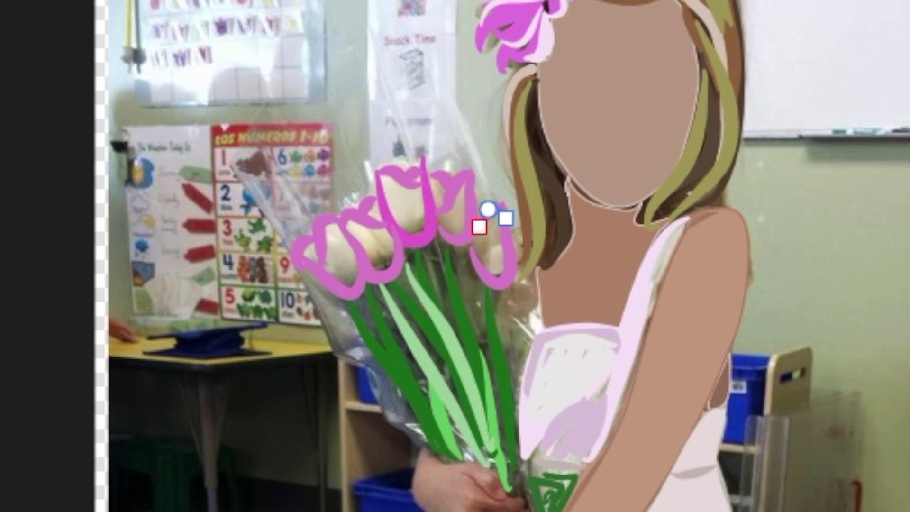
Fill the inside of each tulip with lighter pink petal shapes
{"action": "mouse_move", "coordinate": [355, 227]}
{"action": "left_mouse_down"}
{"action": "mouse_move", "coordinate": [396, 272]}
{"action": "mouse_move", "coordinate": [394, 262]}
{"action": "left_mouse_up"}
{"action": "left_click_drag", "start_coordinate": [393, 188], "coordinate": [411, 243]}
{"action": "mouse_move", "coordinate": [467, 187]}
{"action": "left_mouse_down"}
{"action": "mouse_move", "coordinate": [459, 239]}
{"action": "mouse_move", "coordinate": [497, 217]}
{"action": "mouse_move", "coordinate": [495, 229]}
{"action": "left_mouse_up"}
{"action": "mouse_move", "coordinate": [336, 221]}
{"action": "left_mouse_down"}
{"action": "mouse_move", "coordinate": [335, 256]}
{"action": "mouse_move", "coordinate": [348, 268]}
{"action": "left_mouse_up"}
{"action": "left_click_drag", "start_coordinate": [374, 229], "coordinate": [385, 260]}
{"action": "left_click_drag", "start_coordinate": [389, 182], "coordinate": [387, 180]}
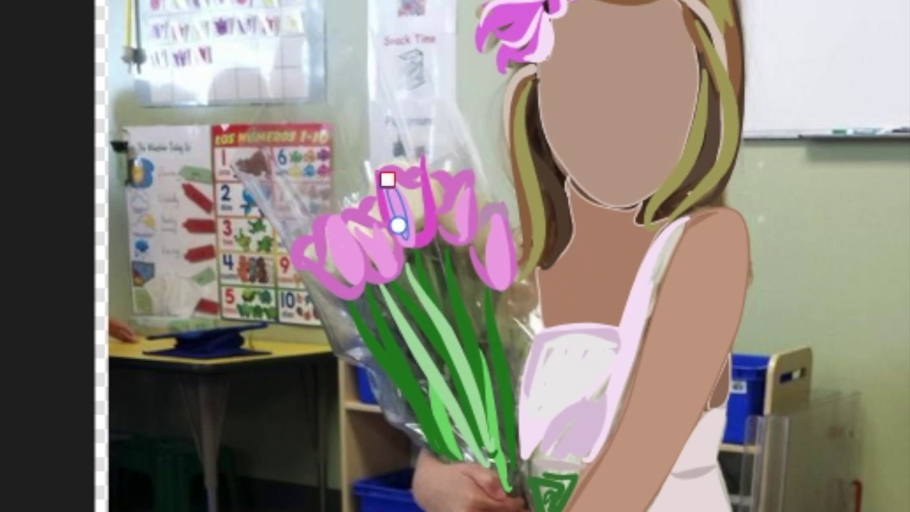
Add pale pink highlight strokes to the petals of each tulip
{"action": "left_click_drag", "start_coordinate": [311, 282], "coordinate": [292, 266]}
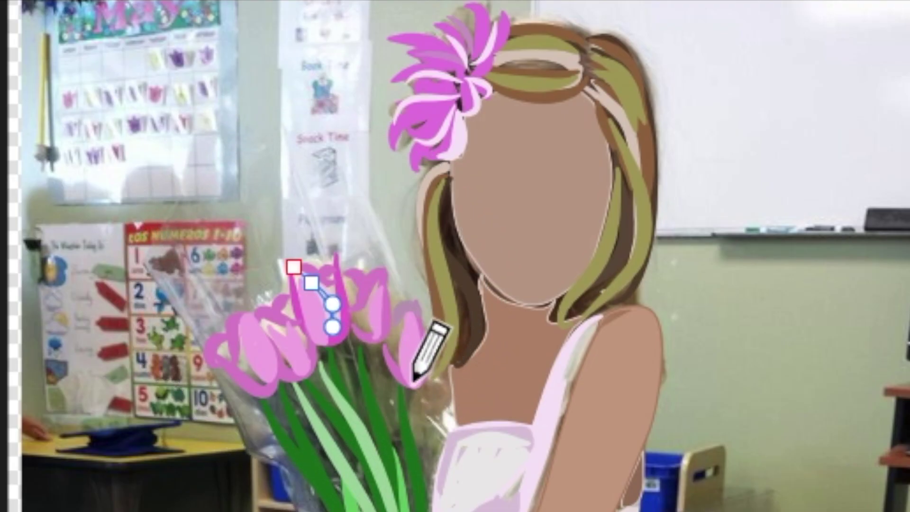
{"action": "left_click_drag", "start_coordinate": [371, 337], "coordinate": [351, 283]}
{"action": "left_click_drag", "start_coordinate": [397, 356], "coordinate": [403, 318]}
{"action": "mouse_move", "coordinate": [260, 381]}
{"action": "left_mouse_down"}
{"action": "mouse_move", "coordinate": [238, 364]}
{"action": "mouse_move", "coordinate": [244, 320]}
{"action": "left_mouse_up"}
{"action": "mouse_move", "coordinate": [231, 349]}
{"action": "left_mouse_down"}
{"action": "mouse_move", "coordinate": [219, 346]}
{"action": "mouse_move", "coordinate": [226, 354]}
{"action": "left_mouse_up"}
{"action": "left_click_drag", "start_coordinate": [368, 322], "coordinate": [361, 268]}
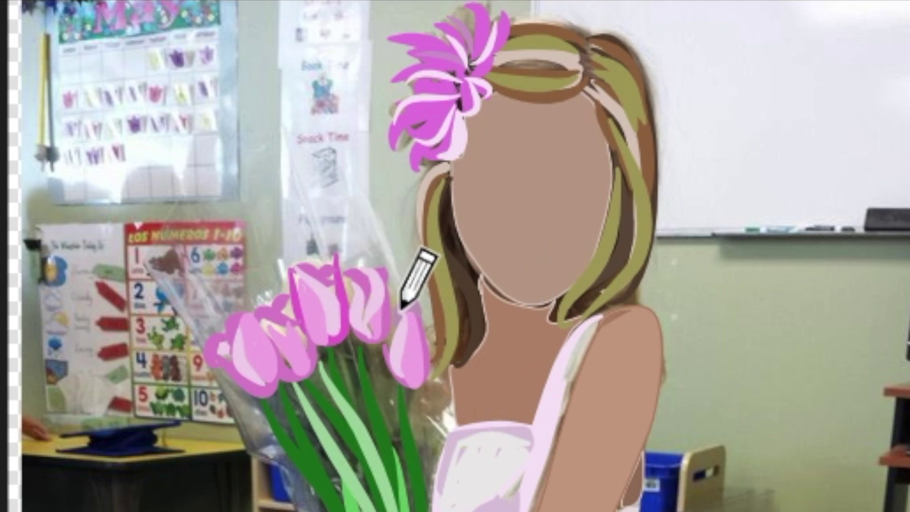
{"action": "mouse_move", "coordinate": [366, 323]}
{"action": "left_mouse_down"}
{"action": "mouse_move", "coordinate": [359, 266]}
{"action": "mouse_move", "coordinate": [295, 258]}
{"action": "left_mouse_up"}
{"action": "left_click", "coordinate": [333, 284], "text": "alt"}
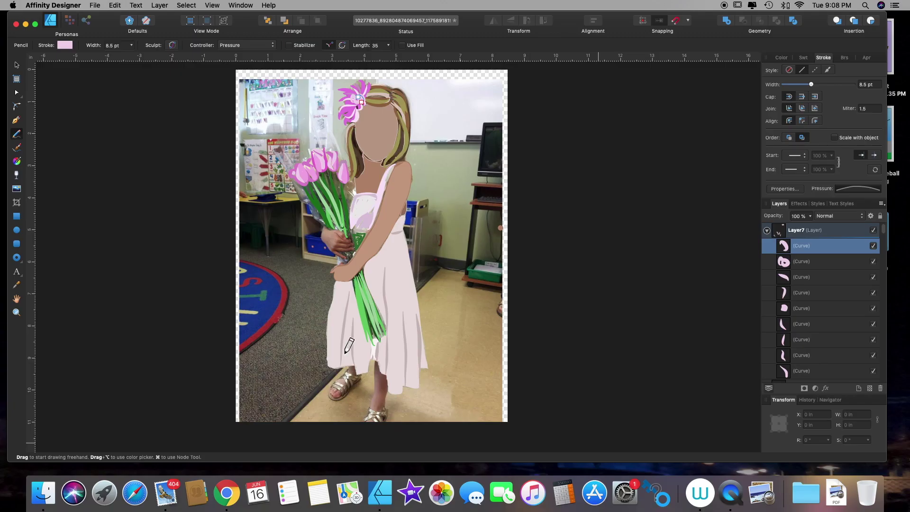
Trace both legs and feet below the skirt's hem as pale pink filled shapes
{"action": "left_click", "coordinate": [65, 45]}
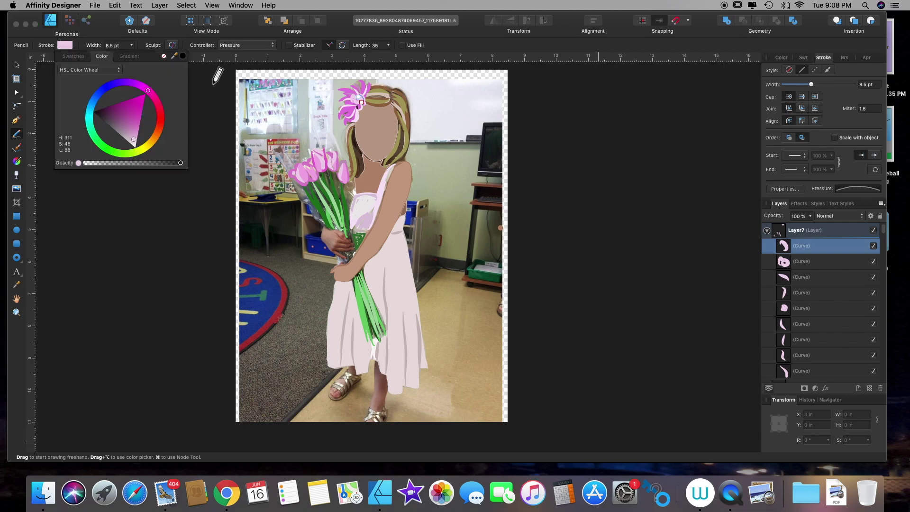
{"action": "left_click_drag", "start_coordinate": [180, 56], "coordinate": [389, 149]}
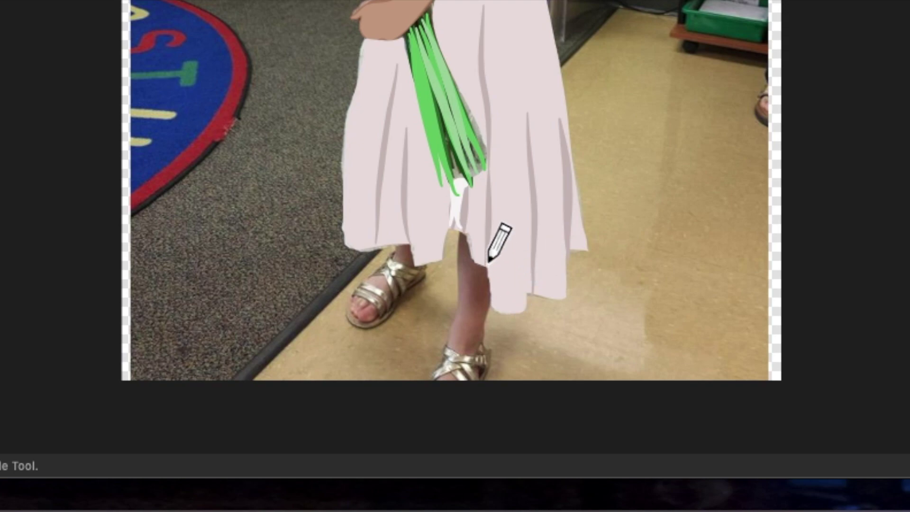
{"action": "mouse_move", "coordinate": [491, 259]}
{"action": "left_mouse_down"}
{"action": "mouse_move", "coordinate": [490, 337]}
{"action": "mouse_move", "coordinate": [471, 392]}
{"action": "mouse_move", "coordinate": [495, 270]}
{"action": "mouse_move", "coordinate": [516, 307]}
{"action": "mouse_move", "coordinate": [508, 362]}
{"action": "mouse_move", "coordinate": [494, 271]}
{"action": "mouse_move", "coordinate": [490, 385]}
{"action": "mouse_move", "coordinate": [505, 321]}
{"action": "mouse_move", "coordinate": [474, 391]}
{"action": "mouse_move", "coordinate": [506, 314]}
{"action": "mouse_move", "coordinate": [507, 302]}
{"action": "mouse_move", "coordinate": [495, 311]}
{"action": "mouse_move", "coordinate": [498, 287]}
{"action": "mouse_move", "coordinate": [498, 366]}
{"action": "left_mouse_up"}
{"action": "mouse_move", "coordinate": [397, 250]}
{"action": "left_mouse_down"}
{"action": "mouse_move", "coordinate": [341, 308]}
{"action": "mouse_move", "coordinate": [432, 278]}
{"action": "mouse_move", "coordinate": [427, 305]}
{"action": "mouse_move", "coordinate": [431, 274]}
{"action": "mouse_move", "coordinate": [448, 296]}
{"action": "mouse_move", "coordinate": [400, 320]}
{"action": "mouse_move", "coordinate": [430, 303]}
{"action": "mouse_move", "coordinate": [406, 304]}
{"action": "mouse_move", "coordinate": [436, 284]}
{"action": "left_mouse_up"}
{"action": "left_click_drag", "start_coordinate": [470, 250], "coordinate": [487, 274]}
Draw olive green sandal straps across both feet and around the ankle of the rear foot
{"action": "mouse_move", "coordinate": [353, 297]}
{"action": "left_mouse_down"}
{"action": "mouse_move", "coordinate": [386, 318]}
{"action": "mouse_move", "coordinate": [395, 303]}
{"action": "left_mouse_up"}
{"action": "left_click_drag", "start_coordinate": [433, 379], "coordinate": [469, 377]}
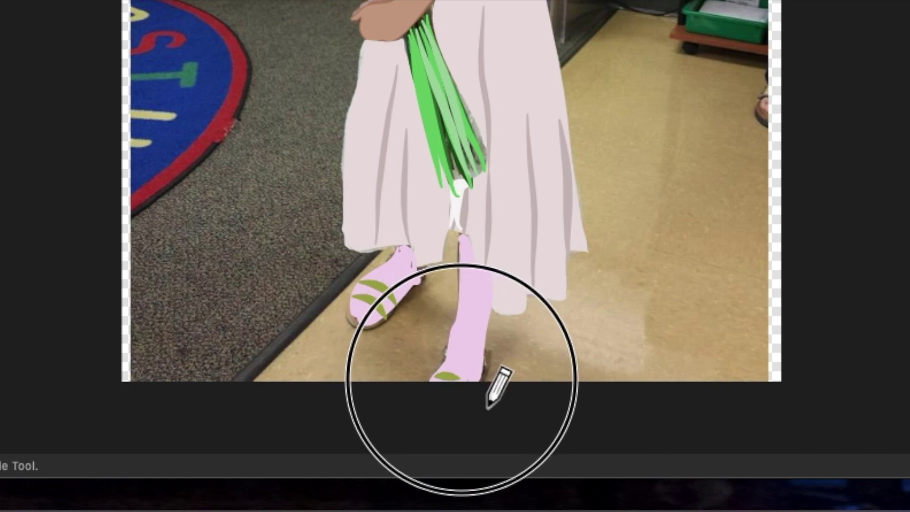
{"action": "left_click_drag", "start_coordinate": [393, 258], "coordinate": [416, 263]}
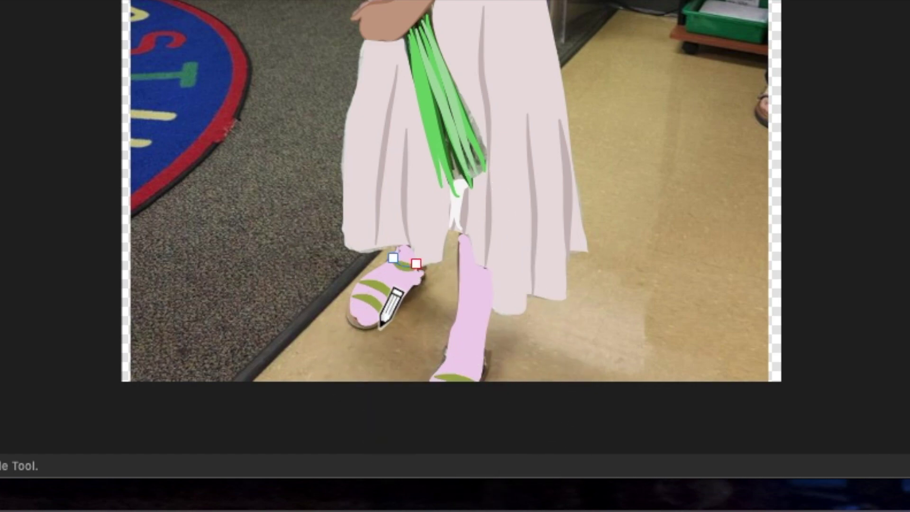
{"action": "left_click_drag", "start_coordinate": [353, 296], "coordinate": [396, 304]}
{"action": "left_click_drag", "start_coordinate": [441, 369], "coordinate": [477, 384]}
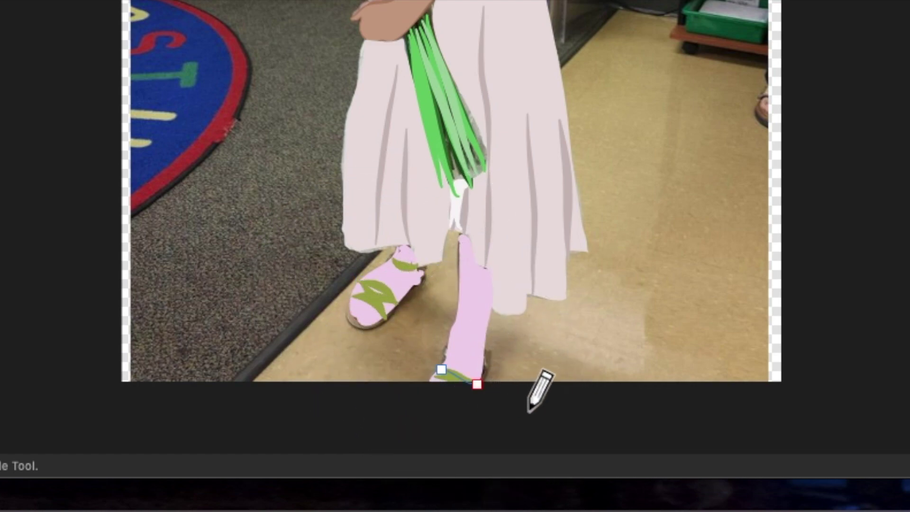
{"action": "mouse_move", "coordinate": [359, 309]}
{"action": "left_mouse_down"}
{"action": "mouse_move", "coordinate": [382, 344]}
{"action": "mouse_move", "coordinate": [432, 313]}
{"action": "mouse_move", "coordinate": [416, 265]}
{"action": "left_mouse_up"}
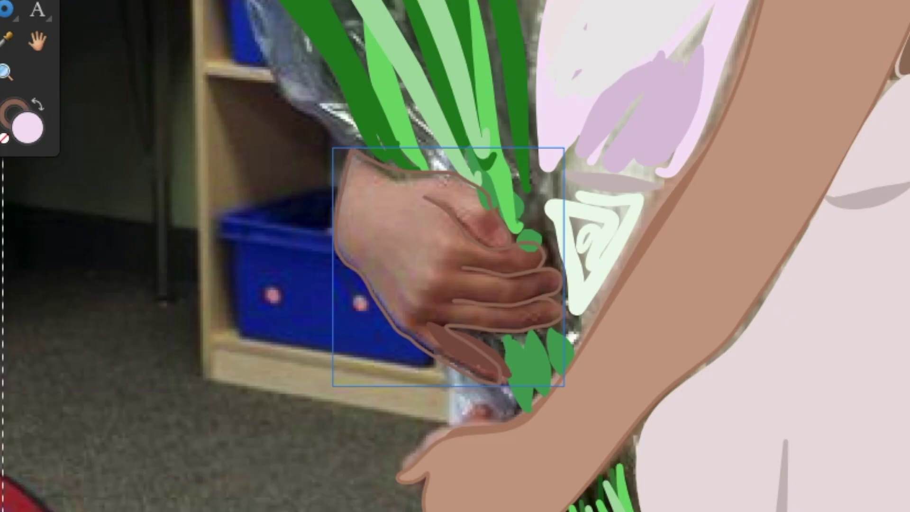
Trace the back of the hand gripping the stems, with its thumb crease and knuckle edge, and fill it with light skin brown
{"action": "key", "text": "super+d"}
{"action": "left_click_drag", "start_coordinate": [430, 197], "coordinate": [467, 230]}
{"action": "mouse_move", "coordinate": [458, 243]}
{"action": "left_mouse_down"}
{"action": "mouse_move", "coordinate": [441, 253]}
{"action": "mouse_move", "coordinate": [392, 325]}
{"action": "mouse_move", "coordinate": [369, 288]}
{"action": "left_mouse_up"}
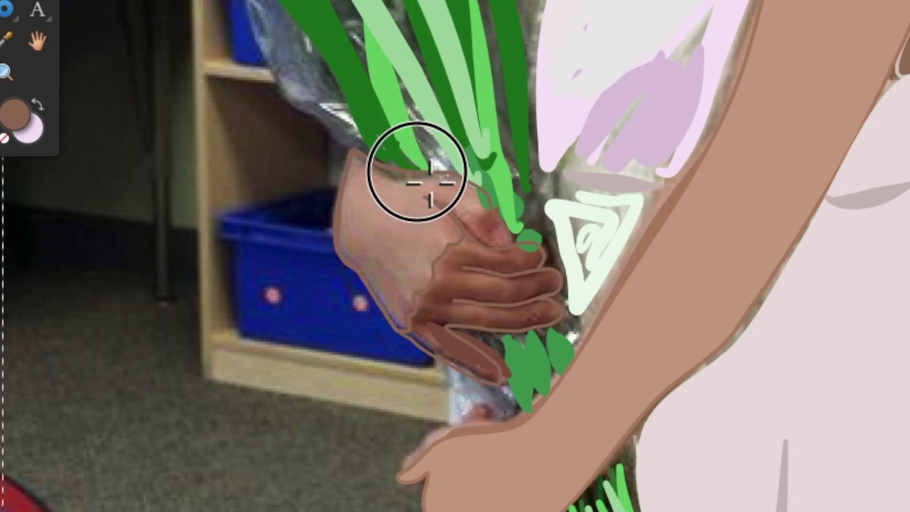
{"action": "mouse_move", "coordinate": [489, 204]}
{"action": "left_mouse_down"}
{"action": "mouse_move", "coordinate": [490, 212]}
{"action": "mouse_move", "coordinate": [461, 221]}
{"action": "mouse_move", "coordinate": [452, 244]}
{"action": "left_mouse_up"}
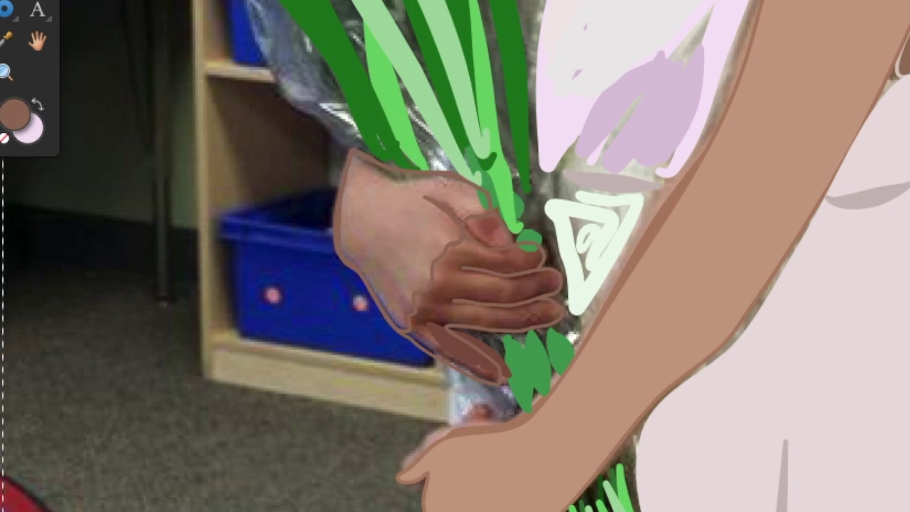
{"action": "key", "text": "a"}
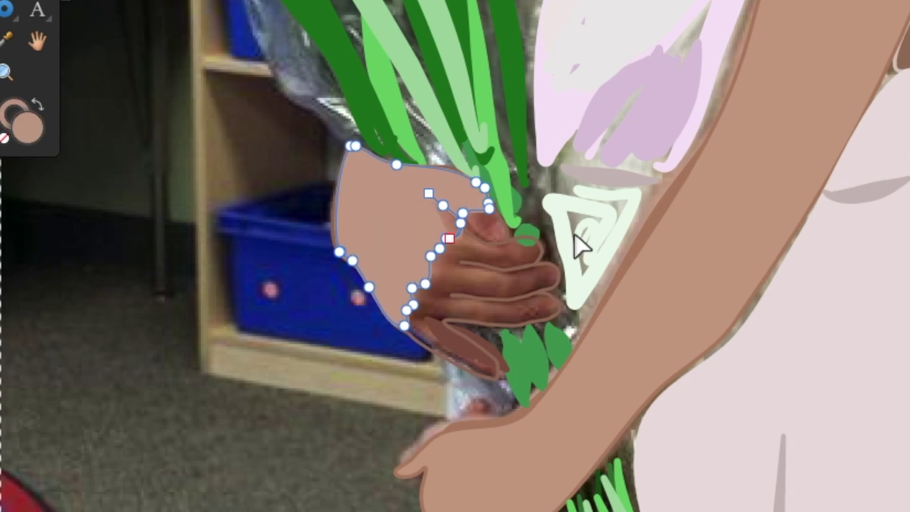
Join the finger outlines of the gripping hand into one closed shape and fill it with a darker reddish brown
{"action": "left_click_drag", "start_coordinate": [428, 356], "coordinate": [402, 326]}
{"action": "key", "text": "super+z"}
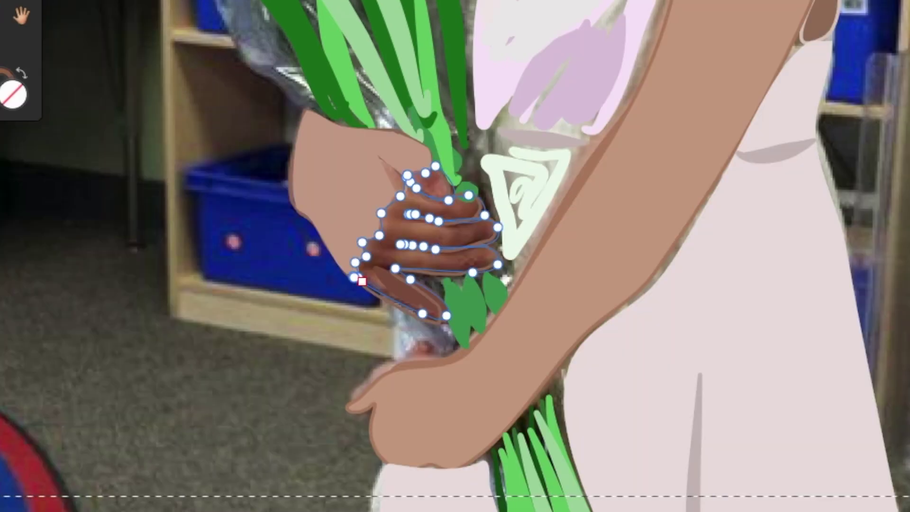
{"action": "key", "text": "ctrl+shift+z"}
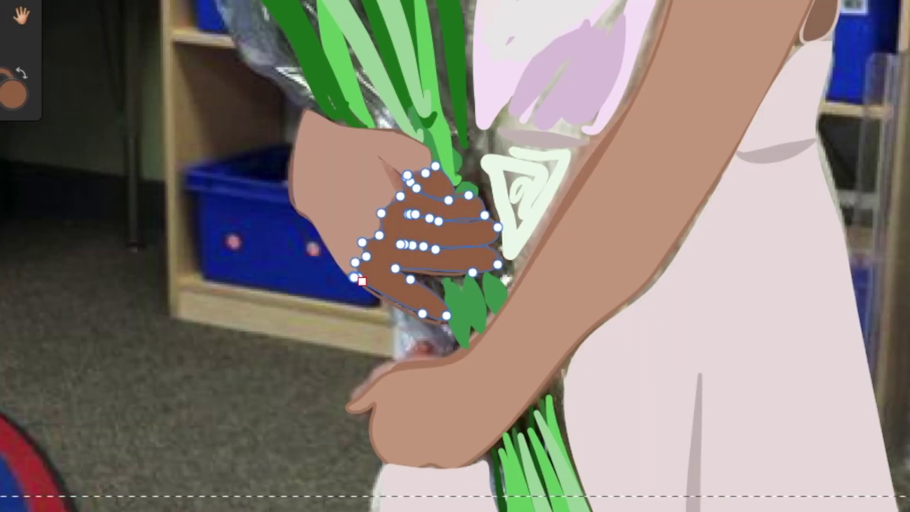
{"action": "left_click", "coordinate": [448, 180]}
{"action": "left_click", "coordinate": [401, 181]}
{"action": "left_click", "coordinate": [573, 236]}
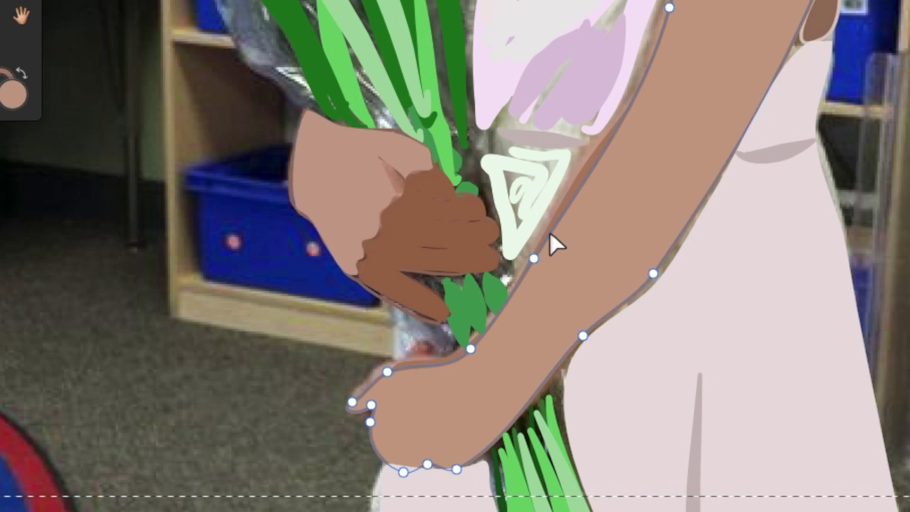
Trace the gap between the last tulip, the neck and the dress's bodice as a closed shape filled with pale mint
{"action": "scroll", "coordinate": [558, 225], "scroll_direction": "up", "scroll_amount": 3}
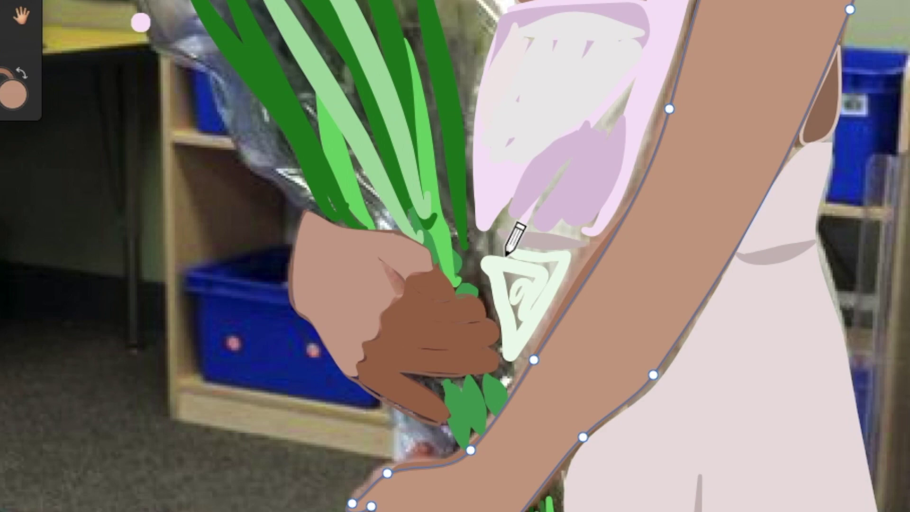
{"action": "key", "text": "b"}
{"action": "key", "text": "super+d"}
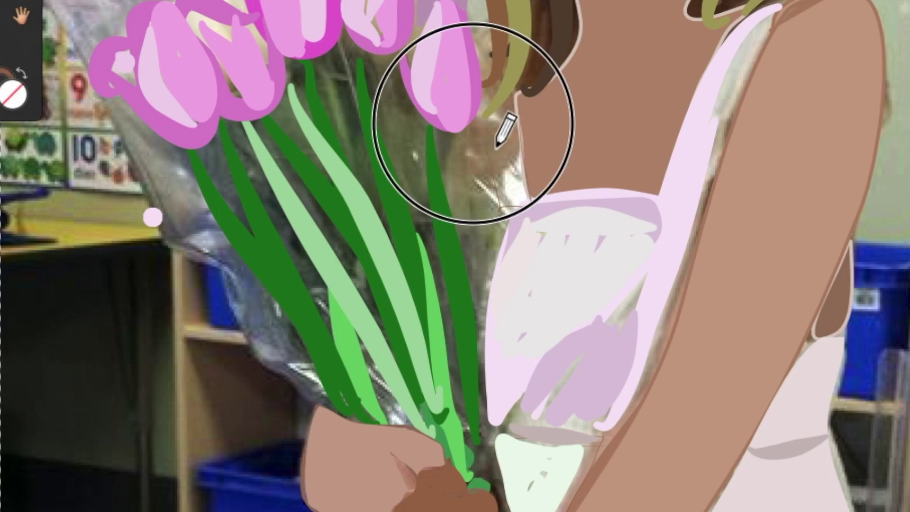
{"action": "mouse_move", "coordinate": [472, 125]}
{"action": "left_mouse_down"}
{"action": "mouse_move", "coordinate": [516, 92]}
{"action": "mouse_move", "coordinate": [520, 101]}
{"action": "left_mouse_up"}
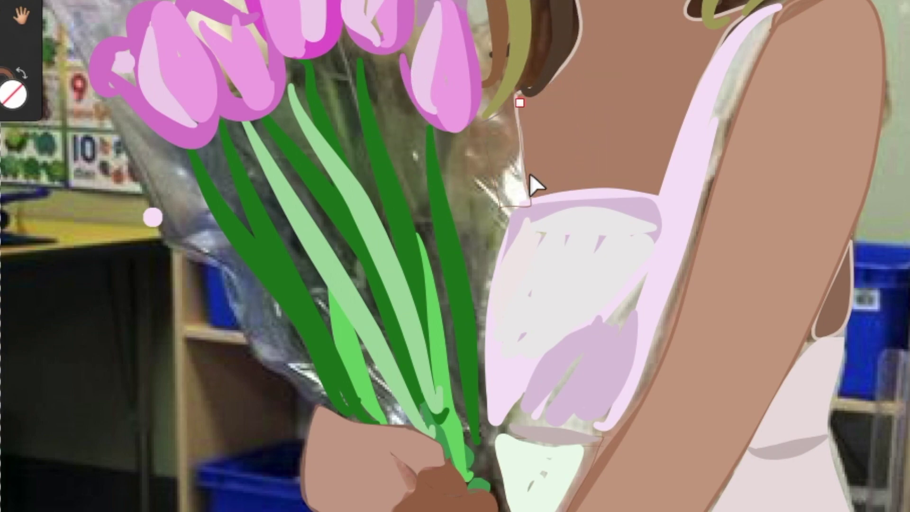
{"action": "key", "text": "a"}
{"action": "left_click", "coordinate": [507, 205]}
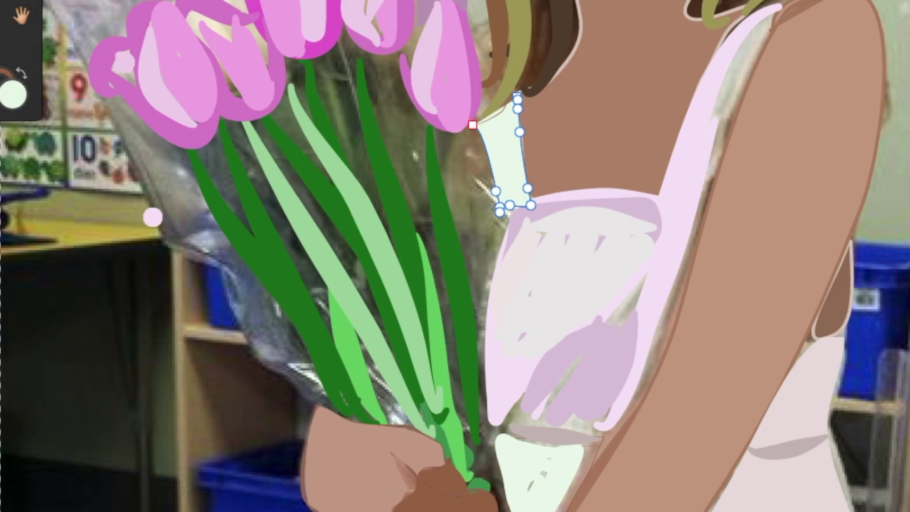
Paint the strip of far arm between the last tulip and the dress's bodice in reddish brown
{"action": "key", "text": "b"}
{"action": "mouse_move", "coordinate": [473, 134]}
{"action": "left_mouse_down"}
{"action": "mouse_move", "coordinate": [479, 144]}
{"action": "mouse_move", "coordinate": [461, 170]}
{"action": "mouse_move", "coordinate": [482, 347]}
{"action": "left_mouse_up"}
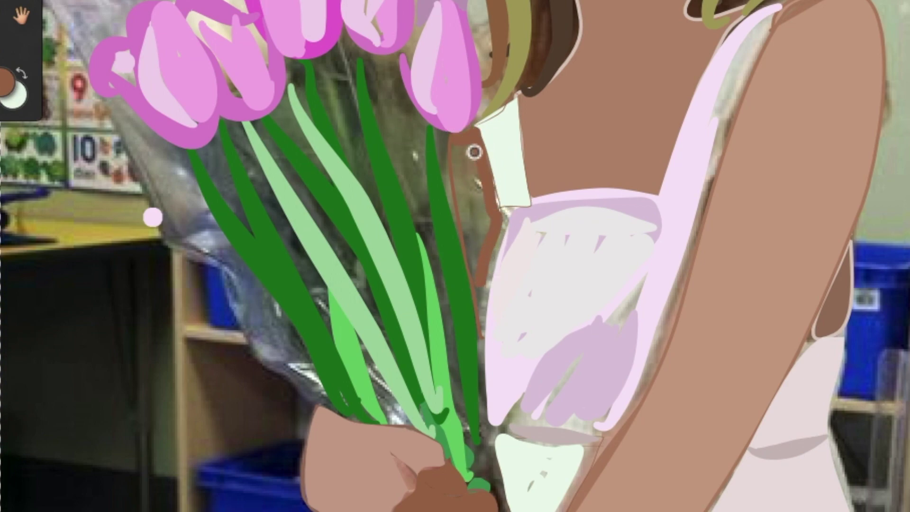
{"action": "left_click_drag", "start_coordinate": [479, 182], "coordinate": [472, 232]}
{"action": "left_click_drag", "start_coordinate": [457, 148], "coordinate": [475, 274]}
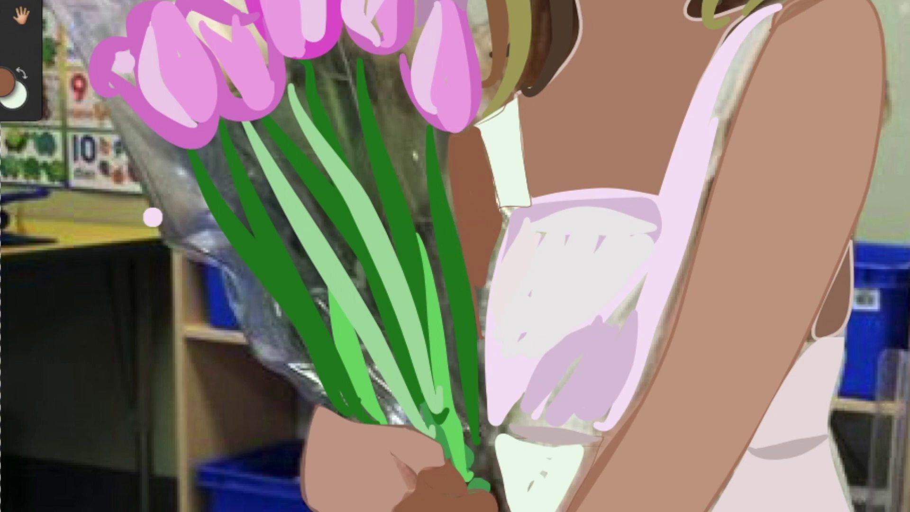
{"action": "mouse_move", "coordinate": [490, 248]}
{"action": "left_mouse_down"}
{"action": "mouse_move", "coordinate": [480, 319]}
{"action": "mouse_move", "coordinate": [483, 260]}
{"action": "left_mouse_up"}
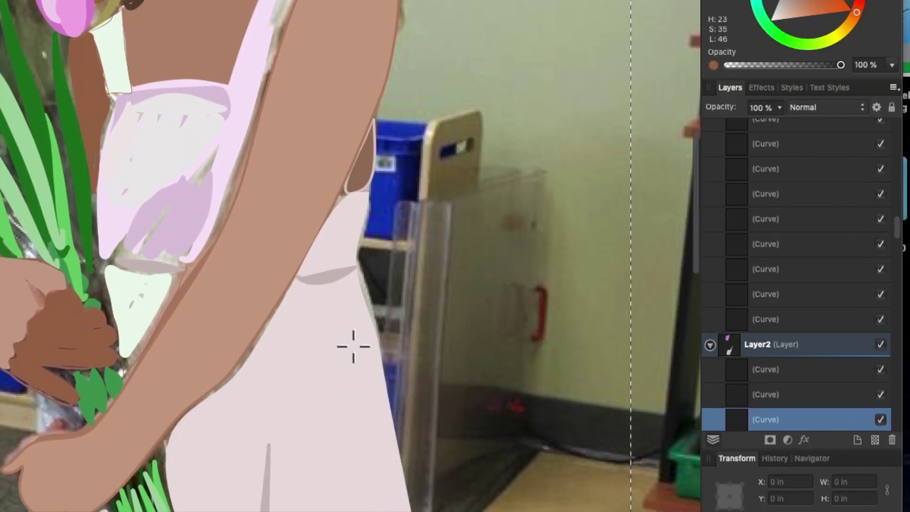
Hide the background photo and show the lilac background rectangle behind the illustration
{"action": "scroll", "coordinate": [353, 346], "scroll_direction": "down", "scroll_amount": 3}
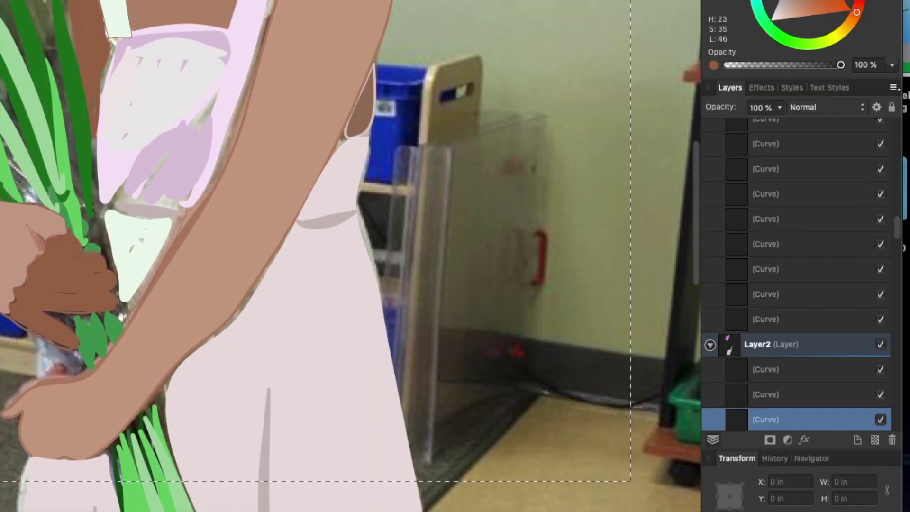
{"action": "scroll", "coordinate": [351, 256], "scroll_direction": "down", "scroll_amount": 3}
{"action": "scroll", "coordinate": [233, 340], "scroll_direction": "down", "scroll_amount": 5}
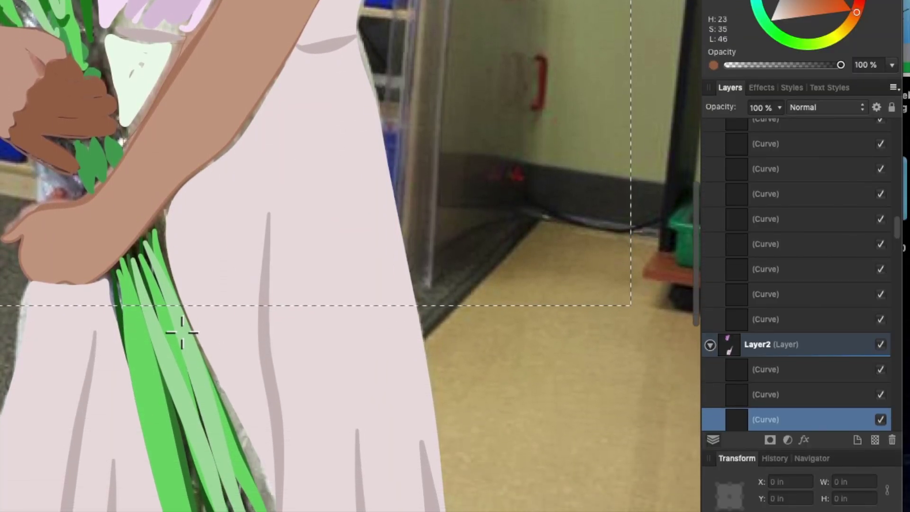
{"action": "scroll", "coordinate": [846, 331], "scroll_direction": "down", "scroll_amount": 10}
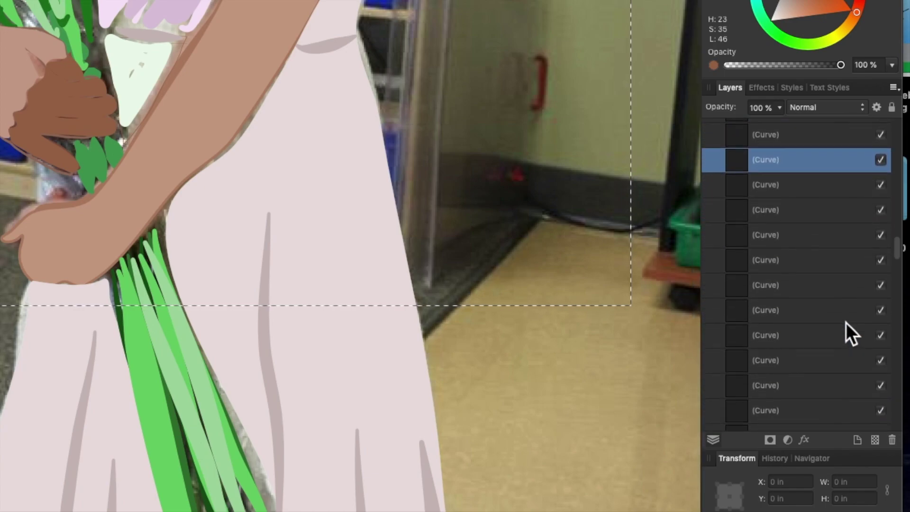
{"action": "scroll", "coordinate": [846, 326], "scroll_direction": "down", "scroll_amount": 5}
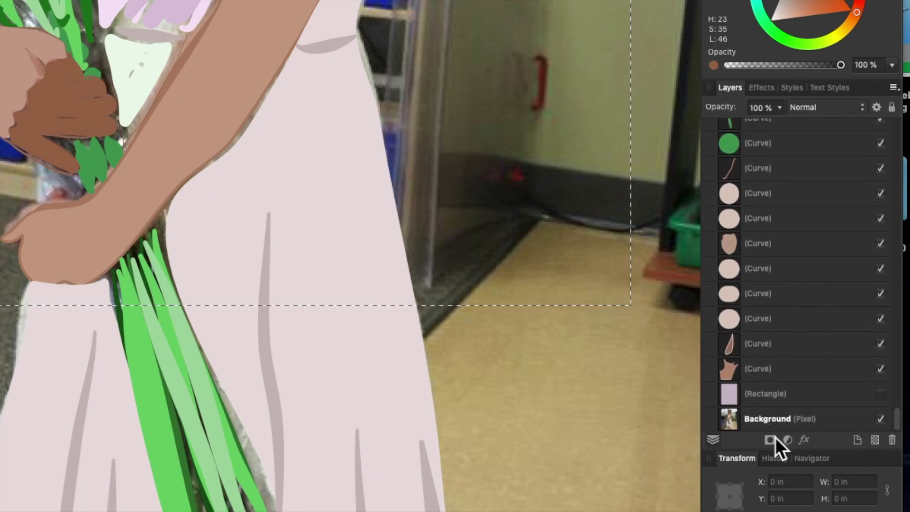
{"action": "left_click", "coordinate": [883, 423]}
{"action": "left_click", "coordinate": [880, 395]}
Trace the gap between the gripping thumb and the lower wrist, fill it with pale mint, and brush a touch-up stroke beside it
{"action": "scroll", "coordinate": [616, 314], "scroll_direction": "up", "scroll_amount": 5}
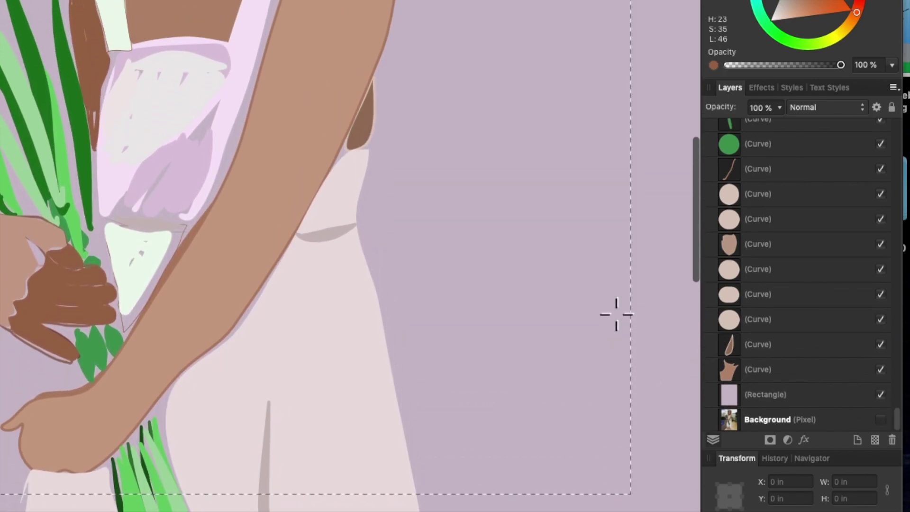
{"action": "scroll", "coordinate": [613, 313], "scroll_direction": "up", "scroll_amount": 2}
{"action": "scroll", "coordinate": [548, 320], "scroll_direction": "down", "scroll_amount": 5}
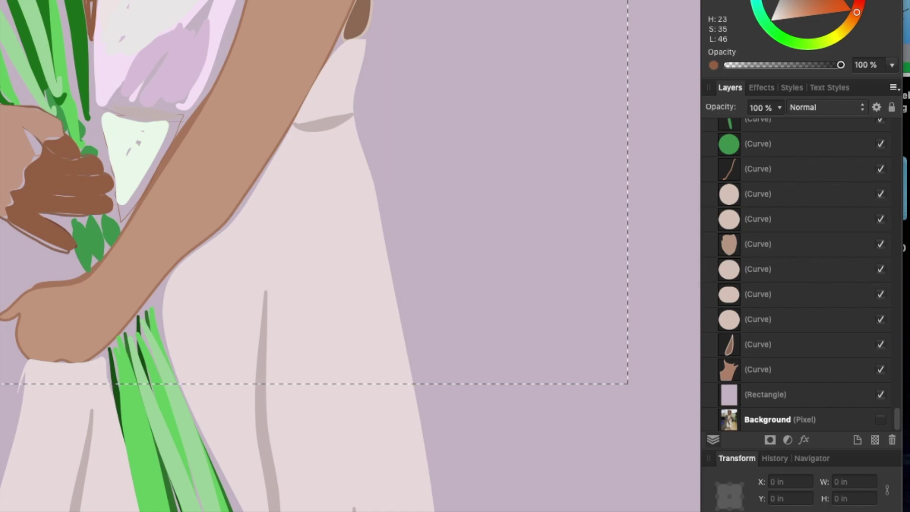
{"action": "key", "text": "b"}
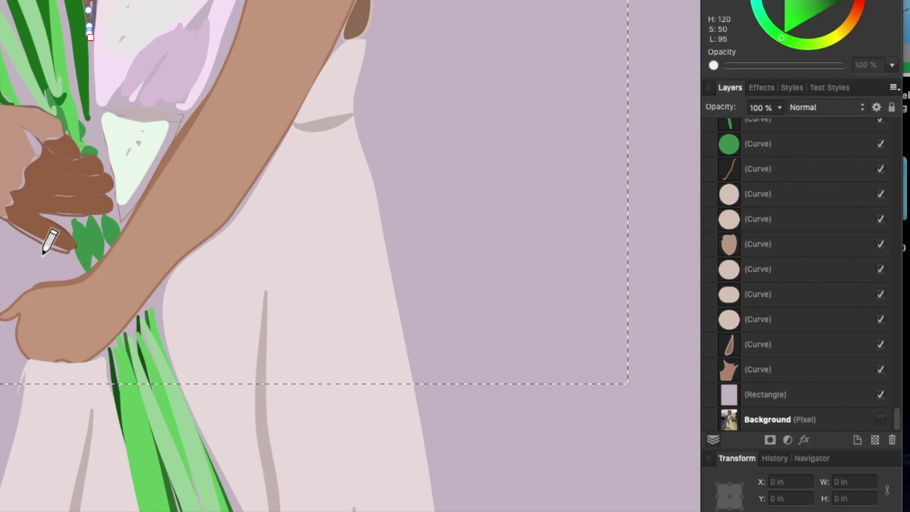
{"action": "left_click_drag", "start_coordinate": [53, 252], "coordinate": [45, 286]}
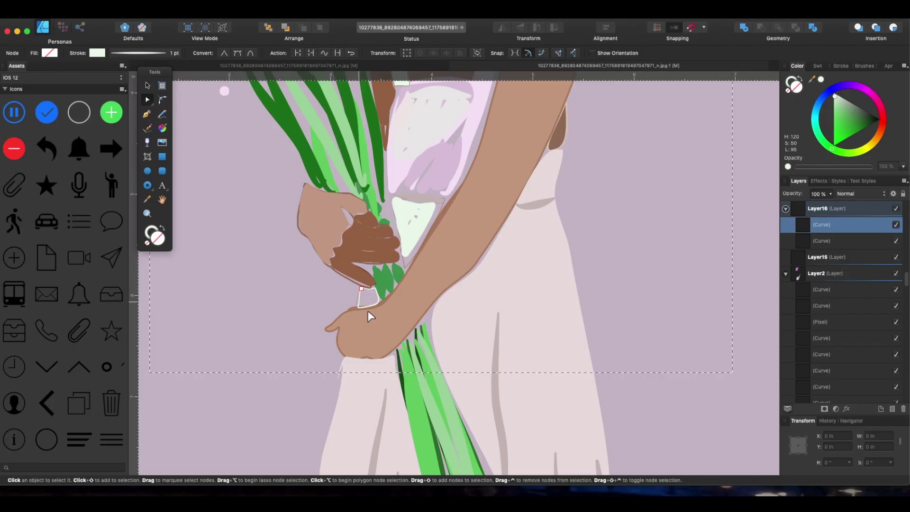
{"action": "left_click", "coordinate": [369, 309]}
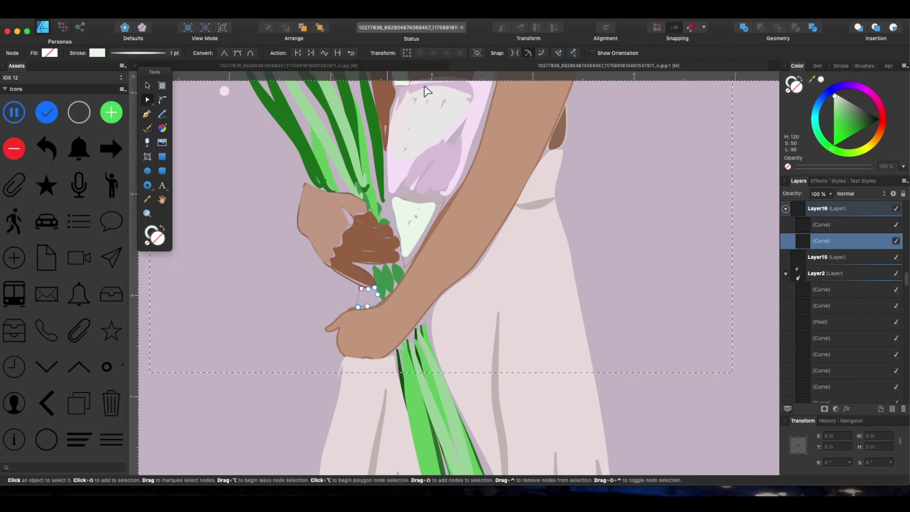
{"action": "left_click", "coordinate": [821, 80]}
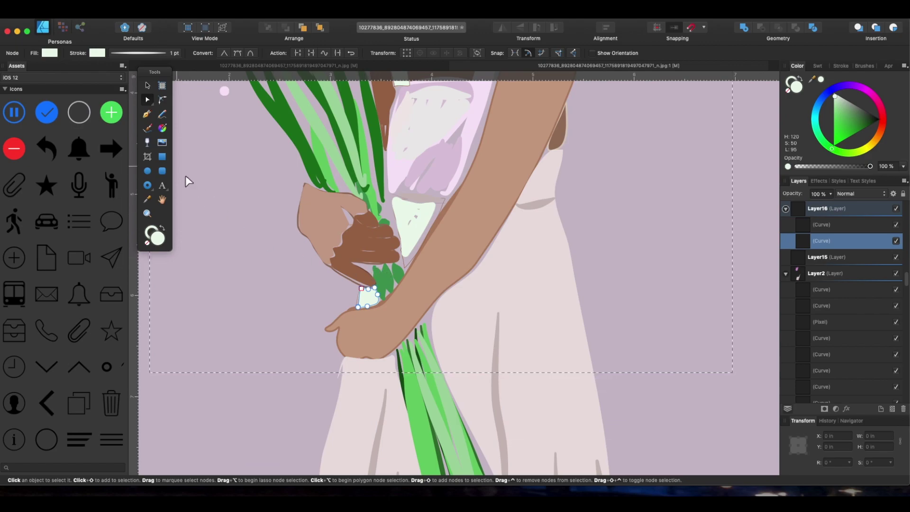
{"action": "left_click", "coordinate": [152, 132]}
{"action": "mouse_move", "coordinate": [373, 270]}
{"action": "left_mouse_down"}
{"action": "mouse_move", "coordinate": [378, 278]}
{"action": "mouse_move", "coordinate": [366, 259]}
{"action": "left_mouse_up"}
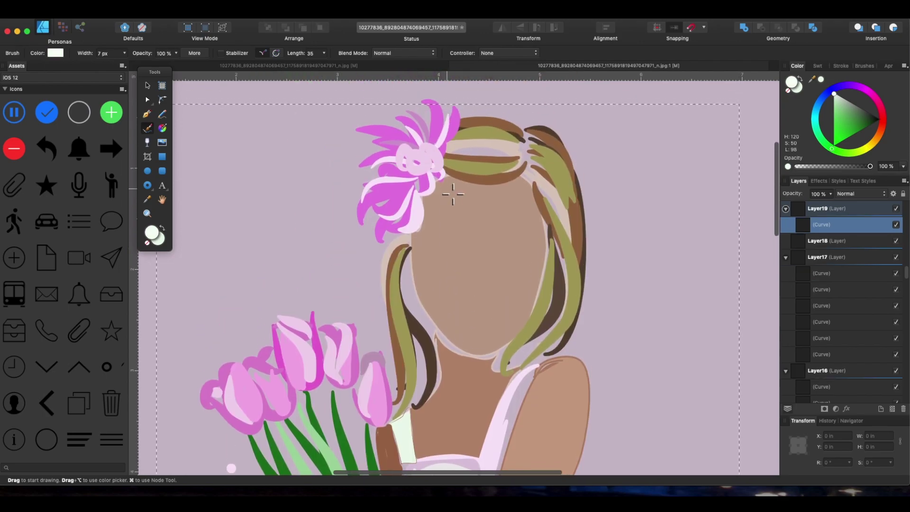
Brush thin off-white hair strands, 7 px wide, along the hairline across the forehead
{"action": "scroll", "coordinate": [452, 194], "scroll_direction": "up", "scroll_amount": 1}
{"action": "mouse_move", "coordinate": [448, 179]}
{"action": "left_mouse_down"}
{"action": "mouse_move", "coordinate": [507, 179]}
{"action": "mouse_move", "coordinate": [521, 163]}
{"action": "left_mouse_up"}
{"action": "left_click_drag", "start_coordinate": [472, 192], "coordinate": [540, 199]}
{"action": "left_click_drag", "start_coordinate": [479, 189], "coordinate": [521, 207]}
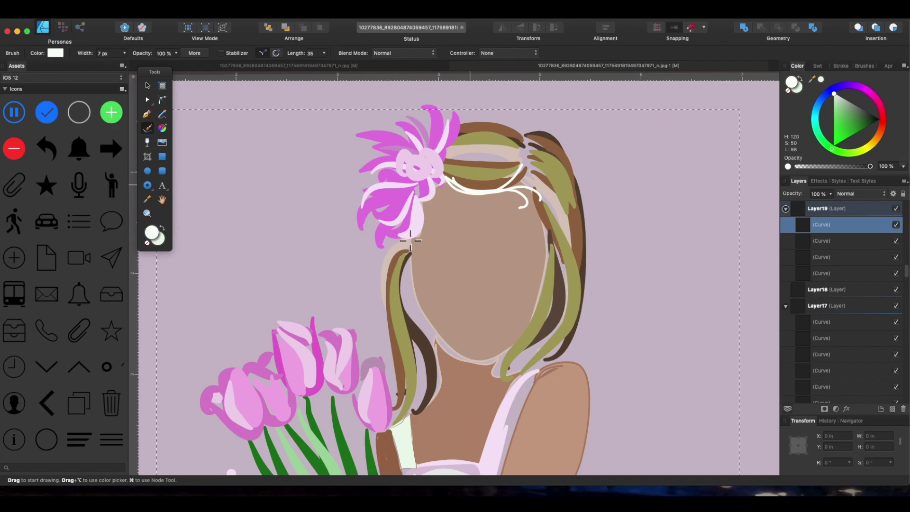
Brush thin off-white highlight strands down the hair on both sides of the face and over the crown
{"action": "mouse_move", "coordinate": [419, 240]}
{"action": "left_mouse_down"}
{"action": "mouse_move", "coordinate": [421, 306]}
{"action": "mouse_move", "coordinate": [409, 280]}
{"action": "mouse_move", "coordinate": [424, 299]}
{"action": "left_mouse_up"}
{"action": "mouse_move", "coordinate": [527, 199]}
{"action": "left_mouse_down"}
{"action": "mouse_move", "coordinate": [557, 281]}
{"action": "mouse_move", "coordinate": [524, 316]}
{"action": "mouse_move", "coordinate": [509, 361]}
{"action": "left_mouse_up"}
{"action": "left_click_drag", "start_coordinate": [551, 277], "coordinate": [514, 359]}
{"action": "mouse_move", "coordinate": [465, 130]}
{"action": "left_mouse_down"}
{"action": "mouse_move", "coordinate": [550, 141]}
{"action": "mouse_move", "coordinate": [587, 230]}
{"action": "mouse_move", "coordinate": [570, 310]}
{"action": "left_mouse_up"}
{"action": "scroll", "coordinate": [579, 294], "scroll_direction": "down", "scroll_amount": 5}
{"action": "mouse_move", "coordinate": [406, 105]}
{"action": "left_mouse_down"}
{"action": "mouse_move", "coordinate": [381, 144]}
{"action": "mouse_move", "coordinate": [393, 268]}
{"action": "left_mouse_up"}
Add thin off-white highlight strokes along the upper edges of the tulip heads
{"action": "left_click_drag", "start_coordinate": [279, 187], "coordinate": [353, 193]}
{"action": "left_click_drag", "start_coordinate": [260, 226], "coordinate": [272, 235]}
{"action": "left_click_drag", "start_coordinate": [237, 239], "coordinate": [228, 258]}
{"action": "left_click_drag", "start_coordinate": [372, 244], "coordinate": [373, 239]}
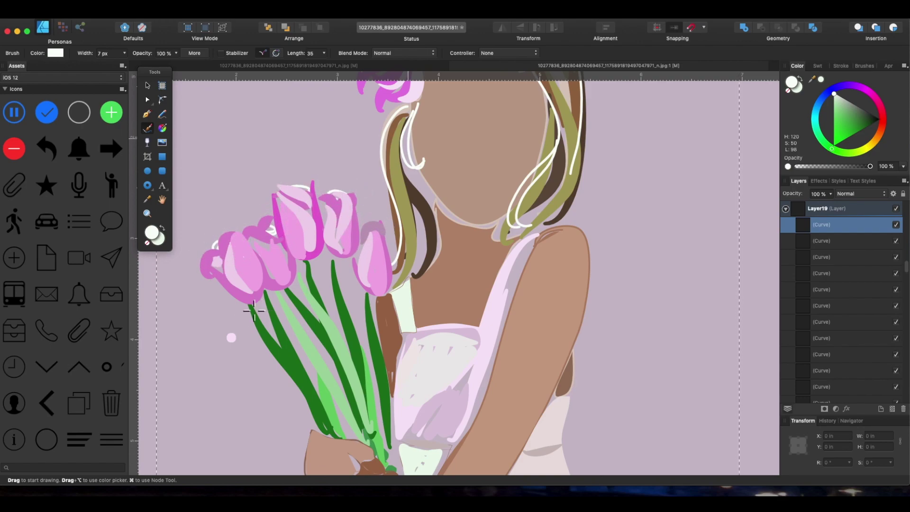
Switch to the Pixel Persona and examine the whole illustration on its lilac background
{"action": "left_click", "coordinate": [64, 29]}
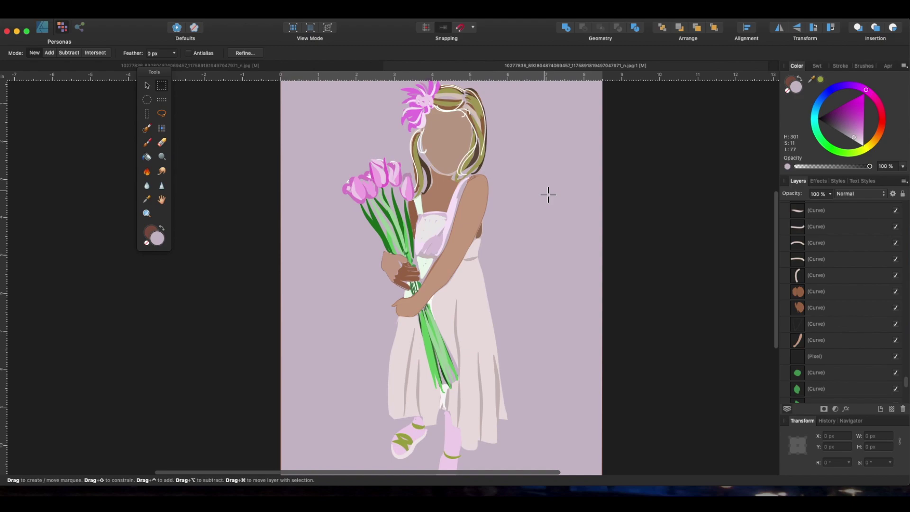
{"action": "key", "text": "super+minus"}
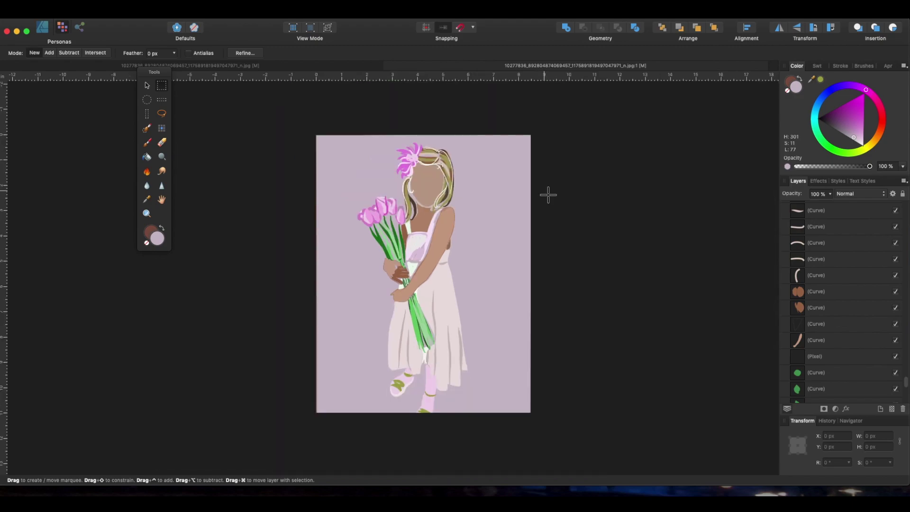
{"action": "scroll", "coordinate": [551, 206], "scroll_direction": "down", "scroll_amount": 2}
{"action": "scroll", "coordinate": [552, 205], "scroll_direction": "up", "scroll_amount": 1}
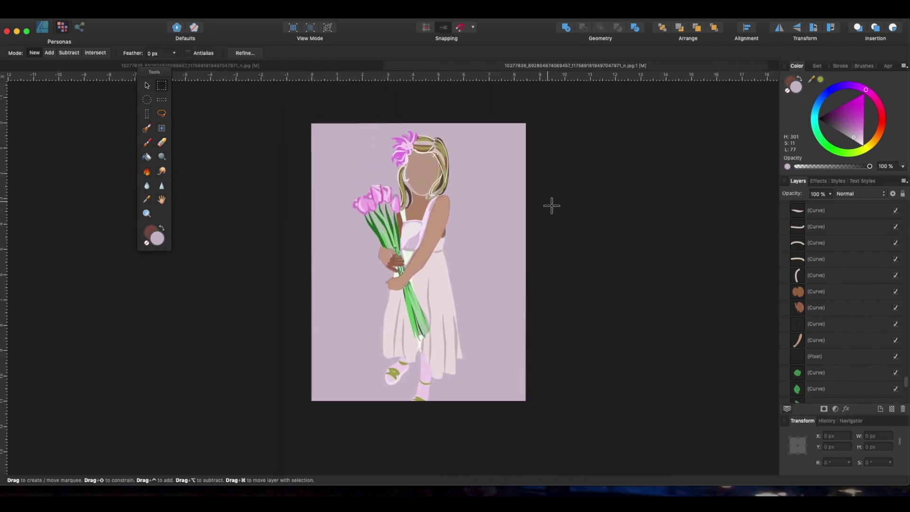
{"action": "scroll", "coordinate": [545, 205], "scroll_direction": "up", "scroll_amount": 1}
{"action": "scroll", "coordinate": [544, 205], "scroll_direction": "left", "scroll_amount": 1}
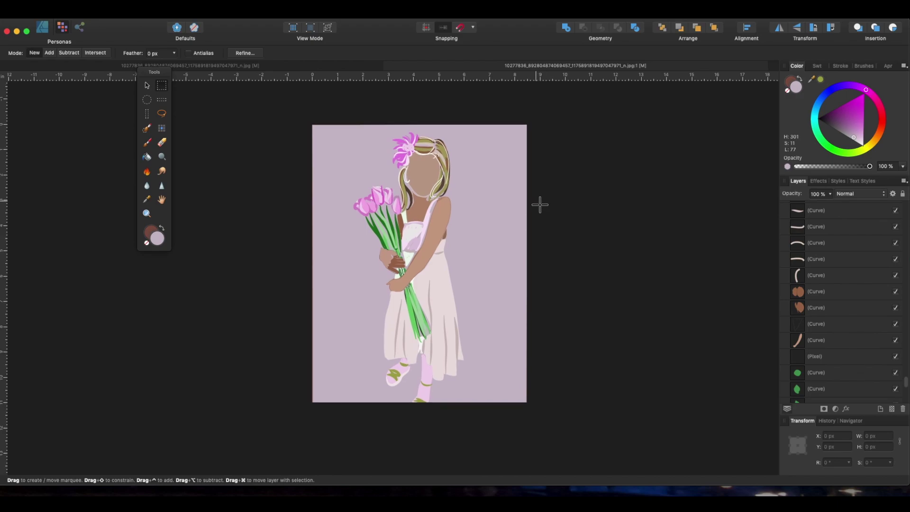